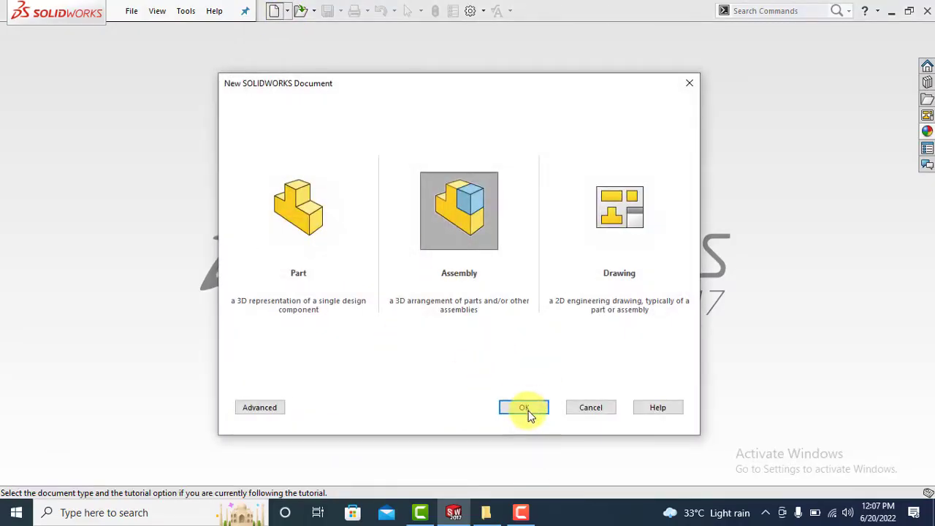
# Step: Create a new assembly and place Part1, the tap body, as its first component
pyautogui.click(524, 408)
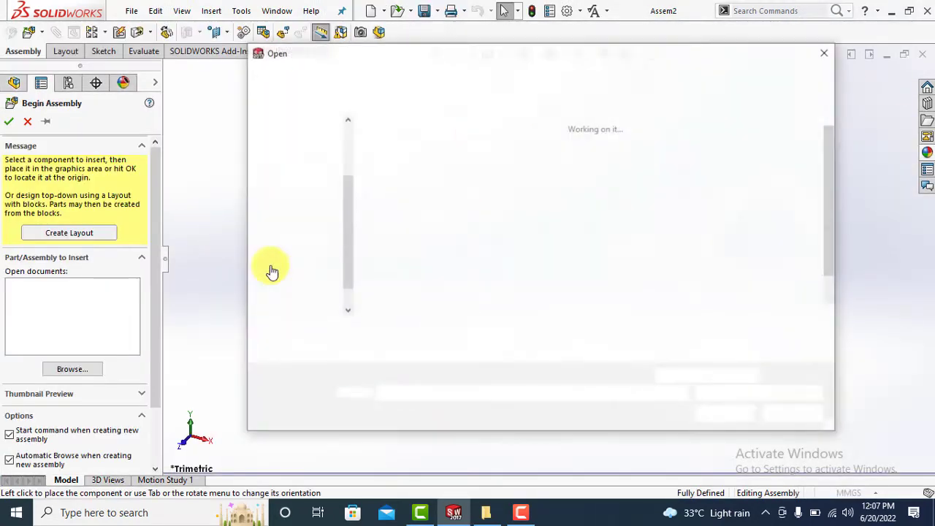
pyautogui.scroll(-2, 488, 282)
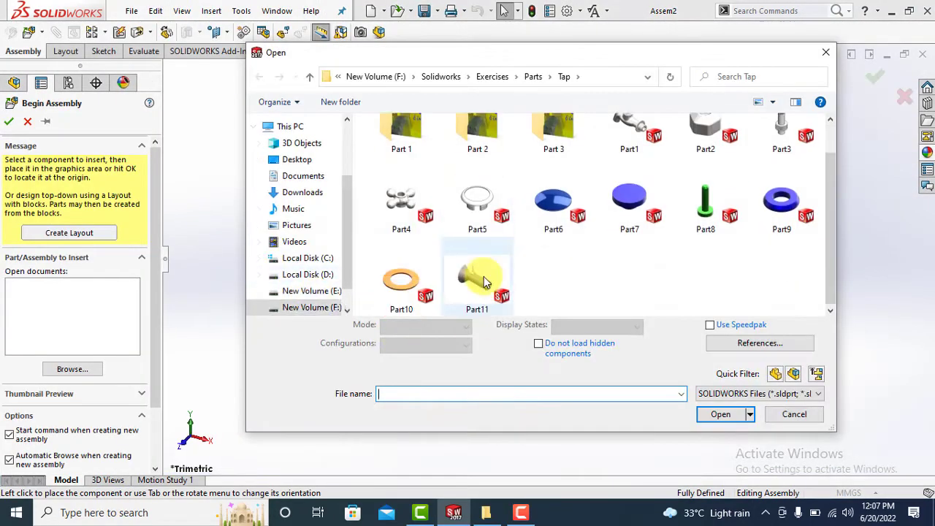
pyautogui.click(631, 155)
pyautogui.click(718, 408)
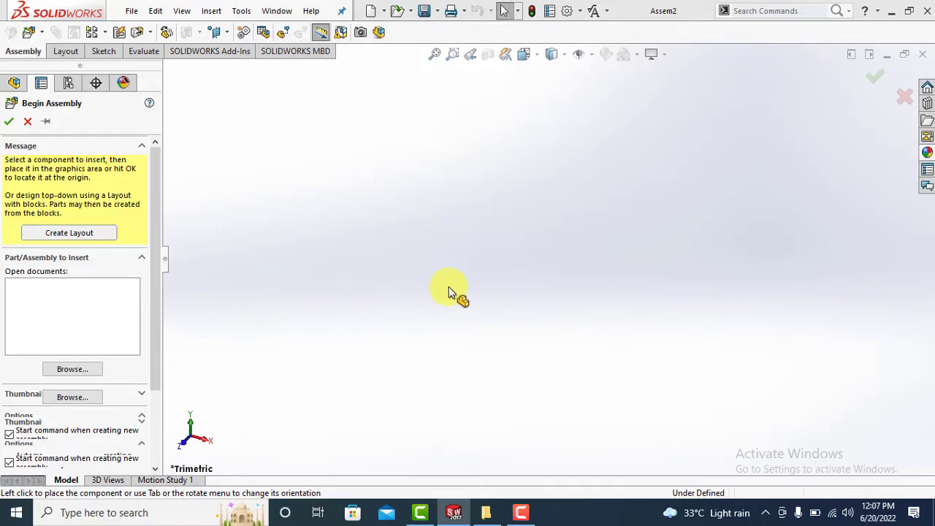
pyautogui.click(522, 280)
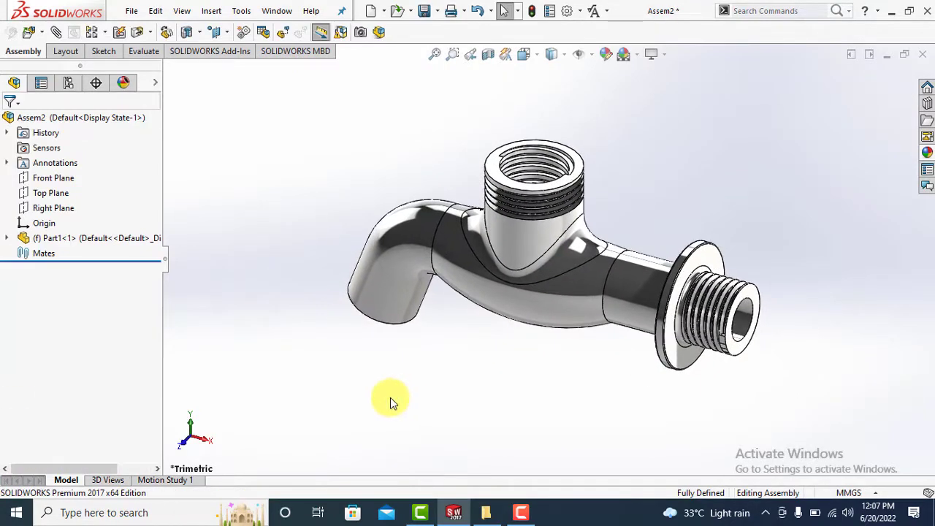
pyautogui.rightClick(99, 241)
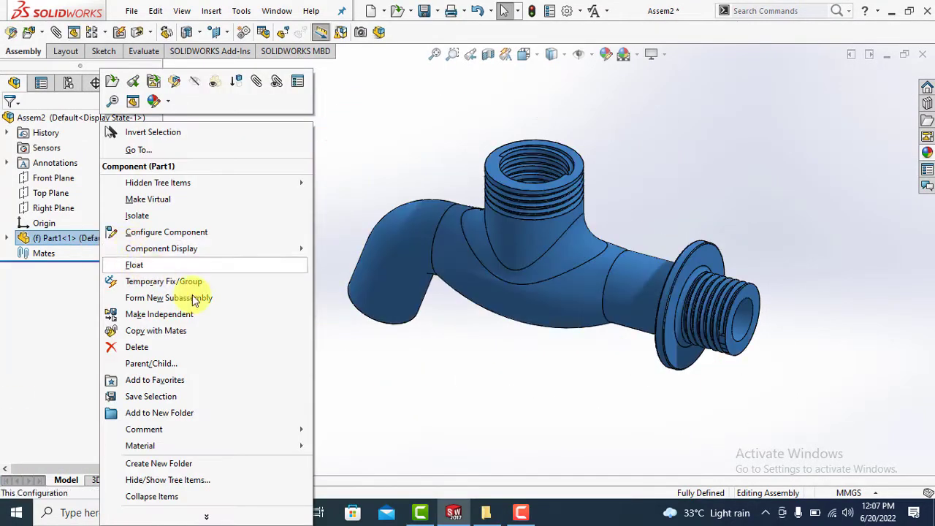
pyautogui.click(292, 409)
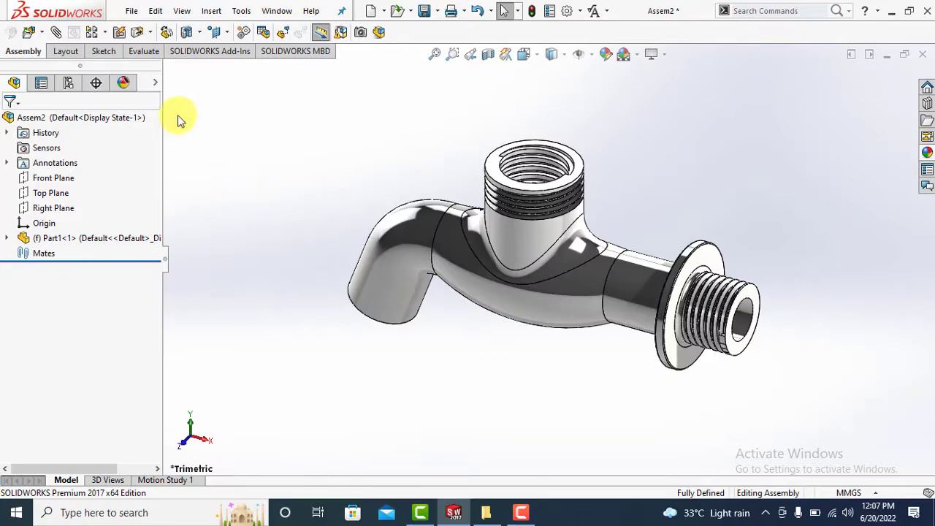
# Step: Insert Part2, the octagonal nut, and place it above and beside the tap body's threaded neck
pyautogui.click(29, 32)
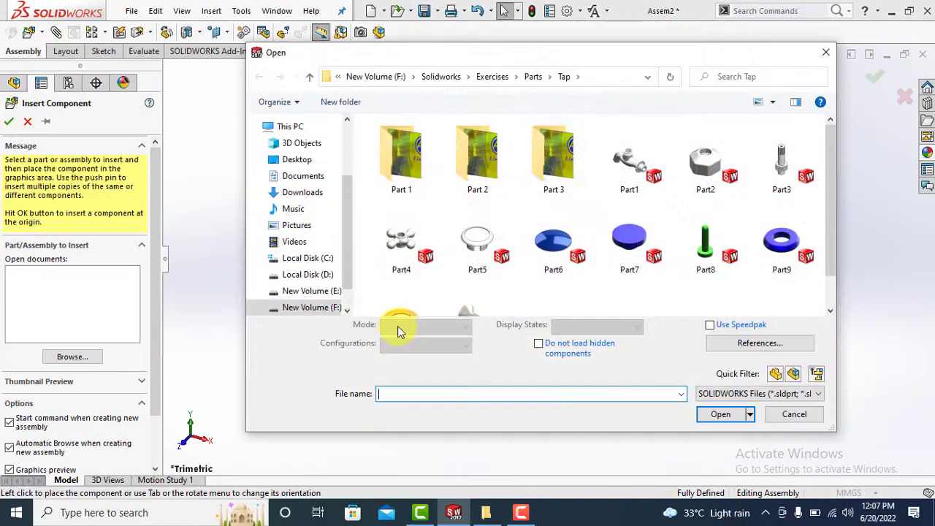
pyautogui.click(692, 176)
pyautogui.click(719, 414)
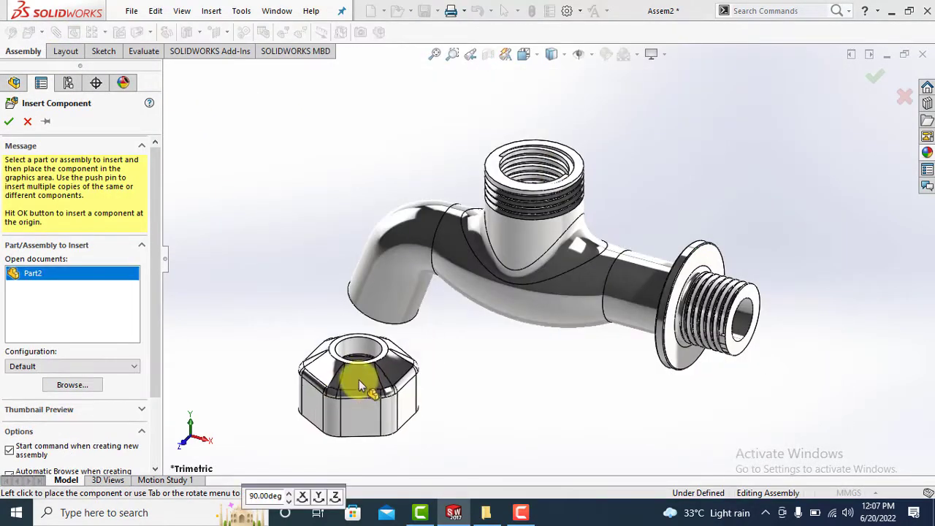
pyautogui.click(663, 135)
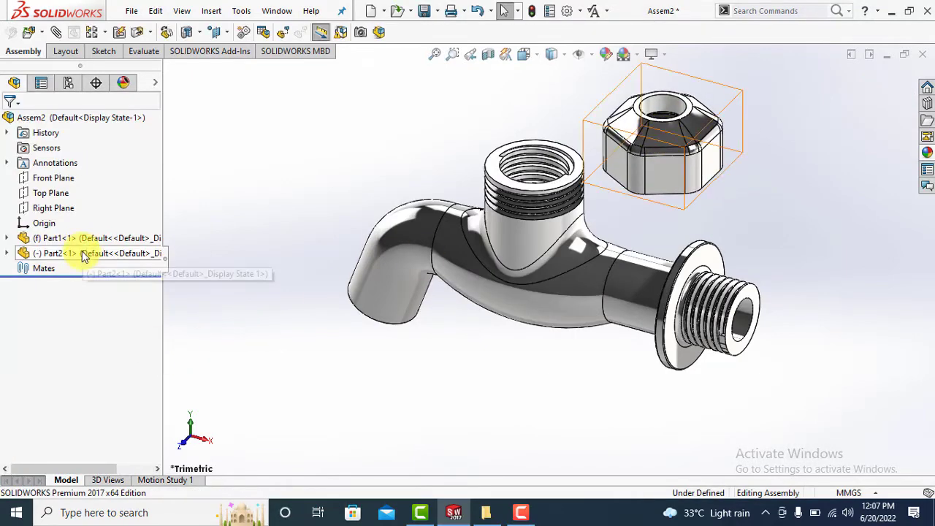
pyautogui.rightClick(84, 253)
pyautogui.click(607, 372)
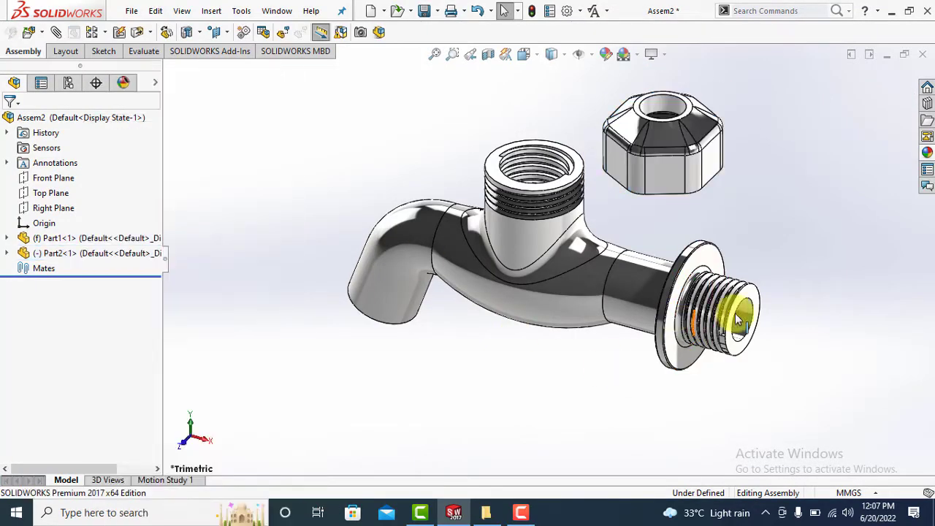
# Step: Add a concentric mate between the nut's upper hole and the cylindrical face of the tap body's neck
pyautogui.scroll(1, 710, 74)
pyautogui.scroll(-2, 710, 73)
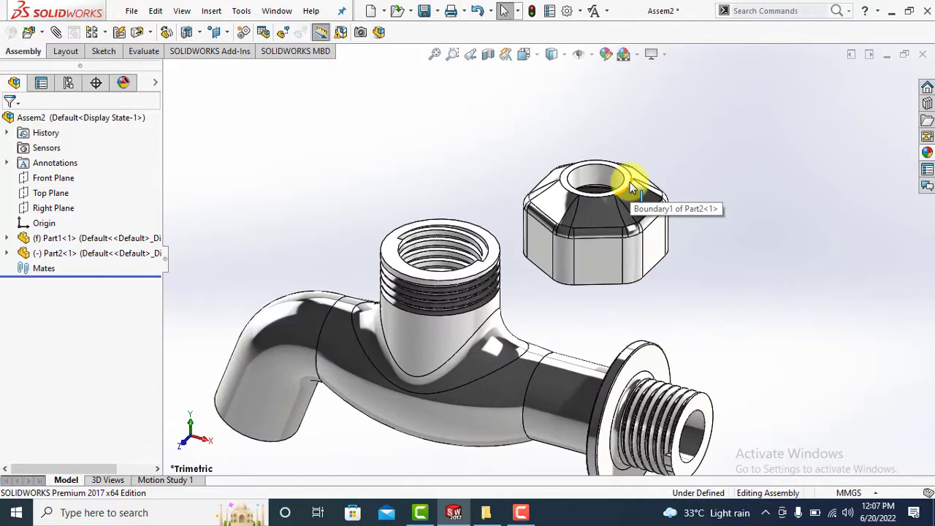
pyautogui.scroll(2, 617, 205)
pyautogui.click(599, 193)
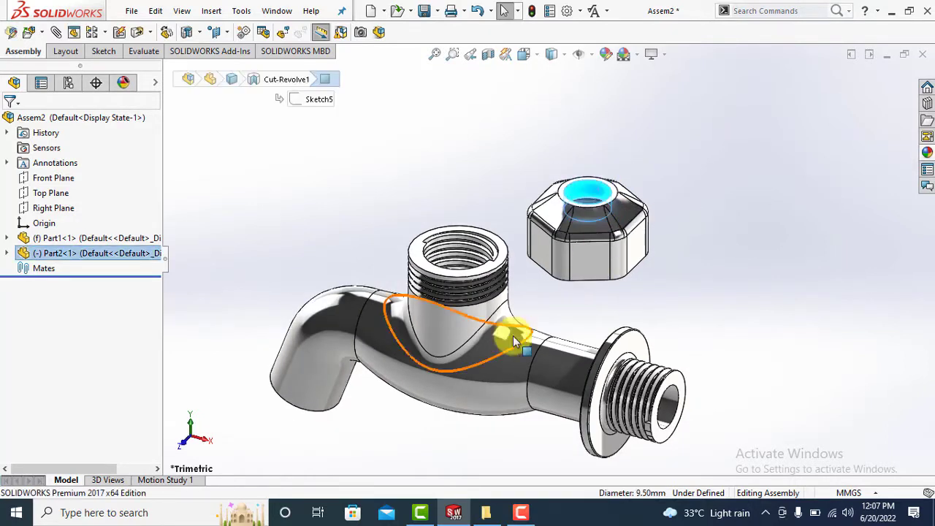
pyautogui.keyDown('ctrl'); pyautogui.click(458, 324); pyautogui.keyUp('ctrl')
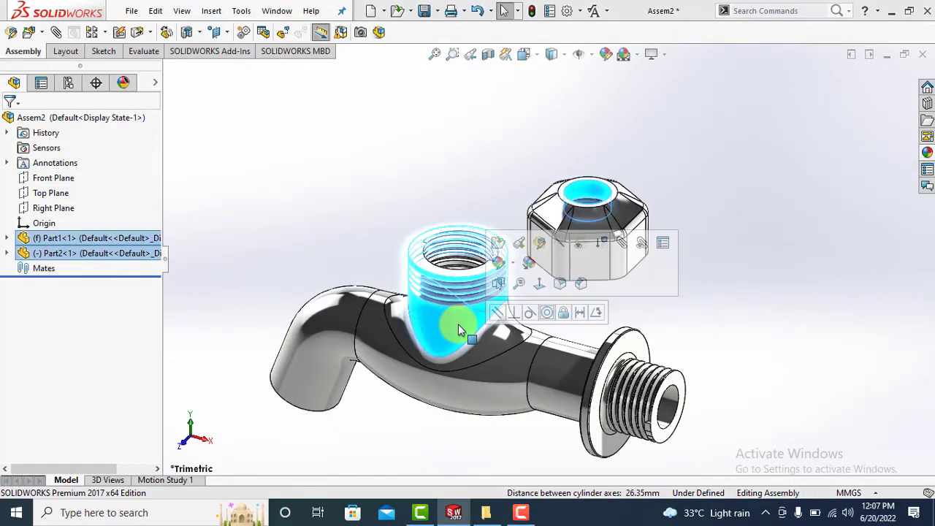
pyautogui.click(546, 313)
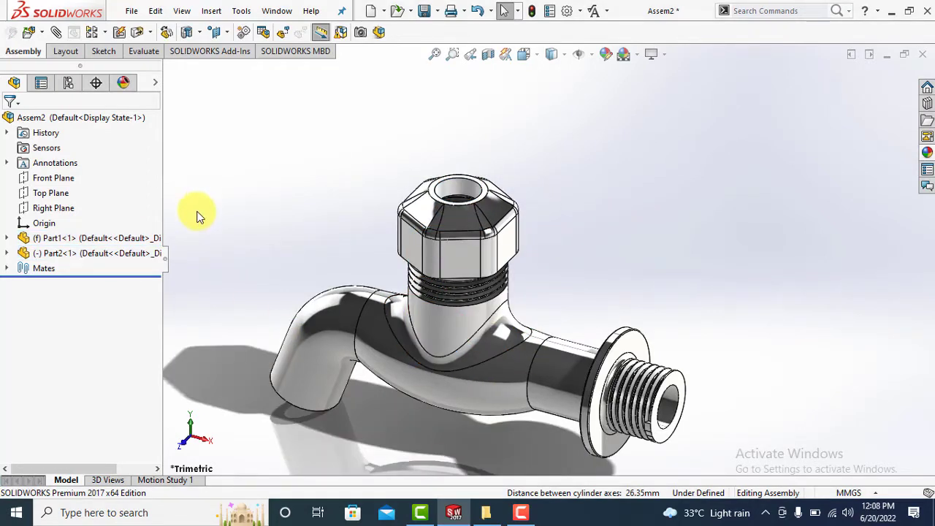
# Step: Edit the concentric mate between the nut and the tap body to lock rotation
pyautogui.click(7, 268)
pyautogui.rightClick(73, 284)
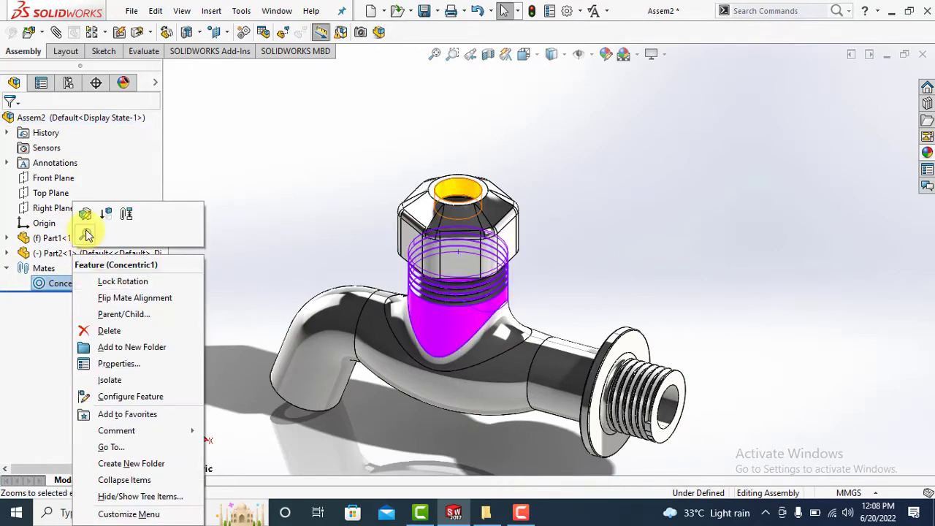
pyautogui.click(64, 388)
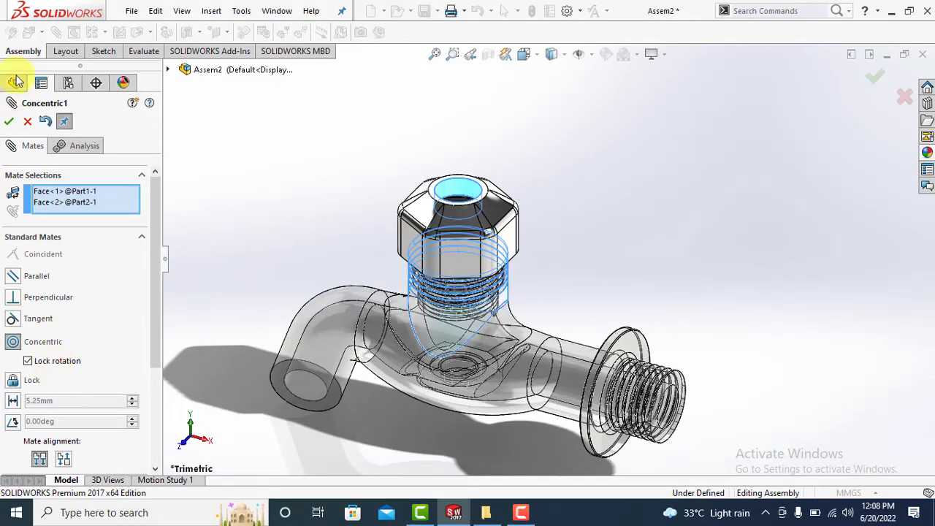
pyautogui.click(9, 123)
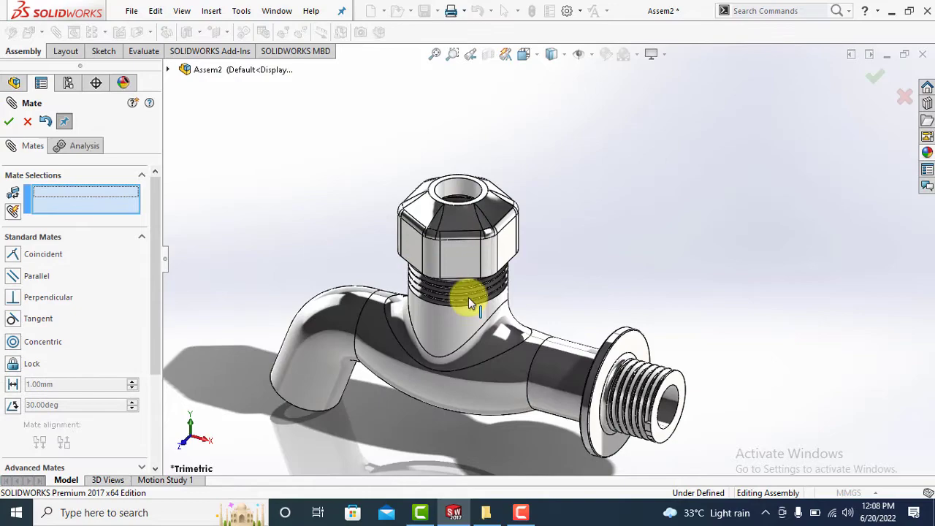
# Step: Add a coincident mate between the nut's inner end face and the top rim of the tap body's neck
pyautogui.moveTo(469, 298); pyautogui.dragTo(469, 184)
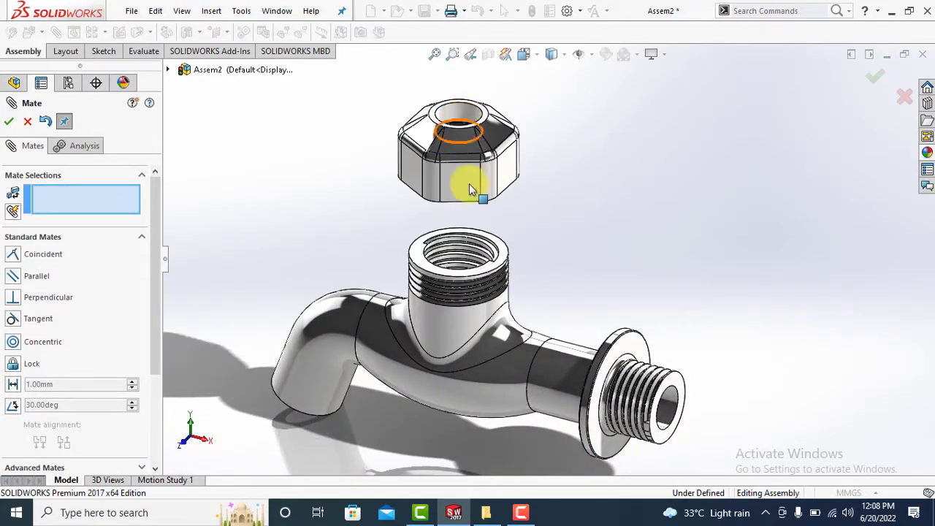
pyautogui.moveTo(469, 183); pyautogui.dragTo(443, 136, button='middle')
pyautogui.scroll(-4, 440, 161)
pyautogui.moveTo(439, 183); pyautogui.dragTo(487, 260, button='middle')
pyautogui.click(487, 260)
pyautogui.rightClick(428, 266)
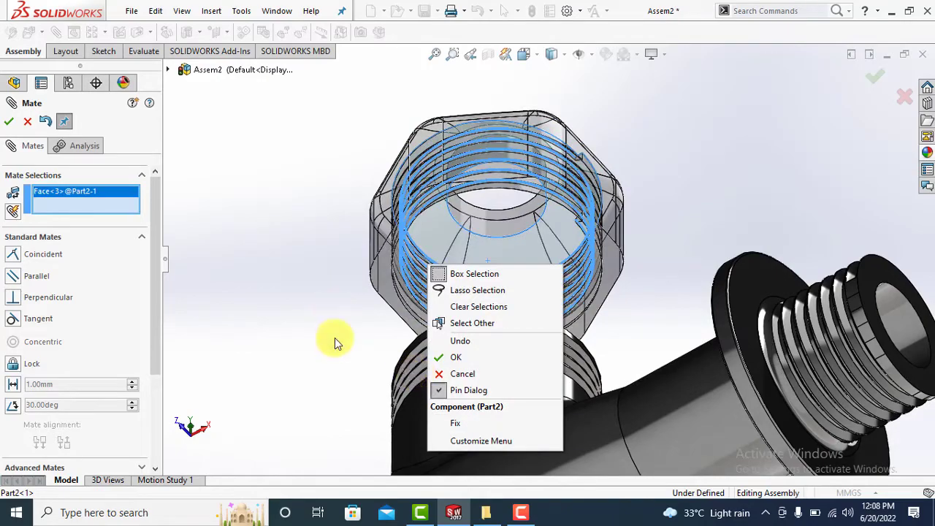
pyautogui.click(334, 337)
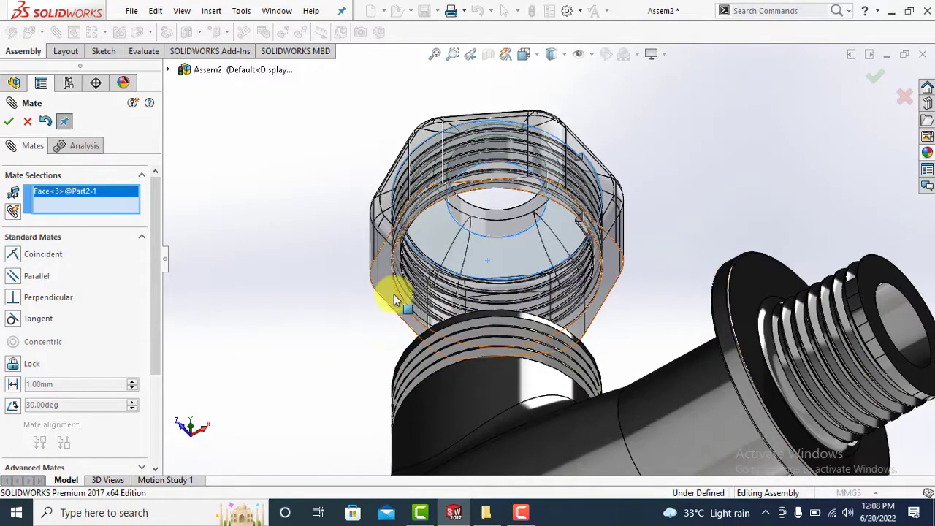
pyautogui.moveTo(395, 299); pyautogui.dragTo(455, 360, button='middle')
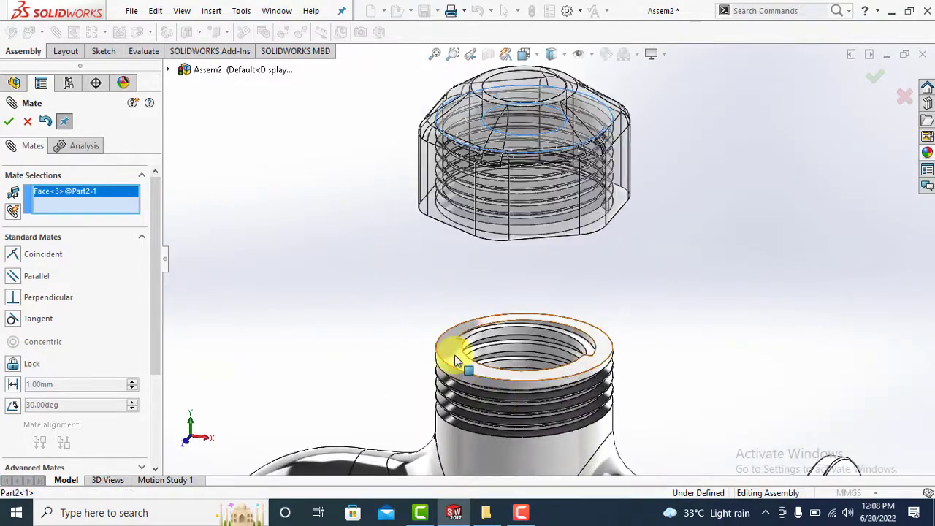
pyautogui.click(456, 360)
pyautogui.click(9, 121)
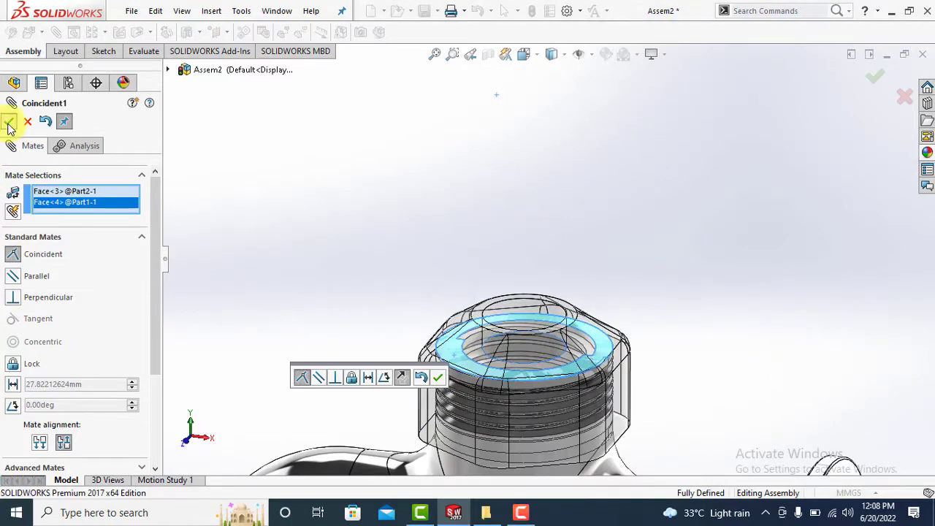
pyautogui.scroll(4, 281, 307)
pyautogui.moveTo(716, 282); pyautogui.dragTo(358, 223, button='middle')
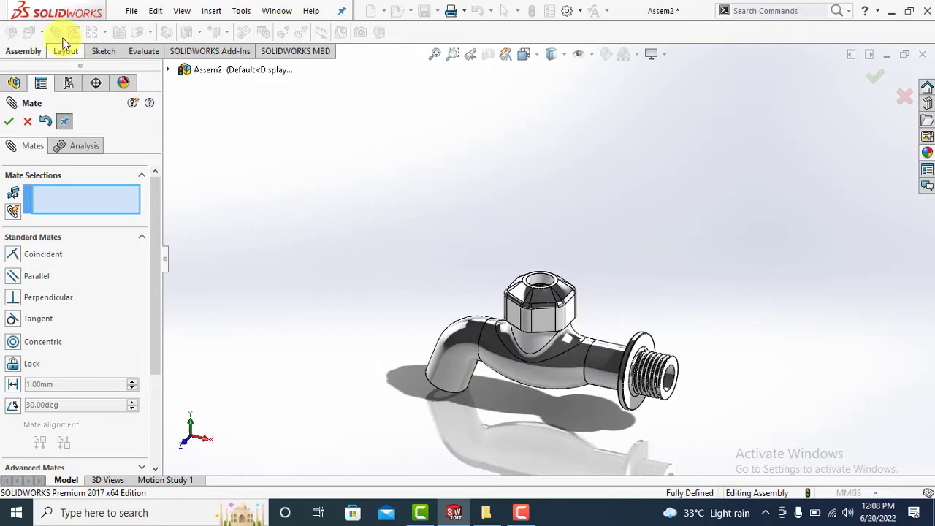
pyautogui.click(9, 123)
# Step: Insert Part3, Part7 and Part8 together and place them one by one in free space beside the tap
pyautogui.click(28, 33)
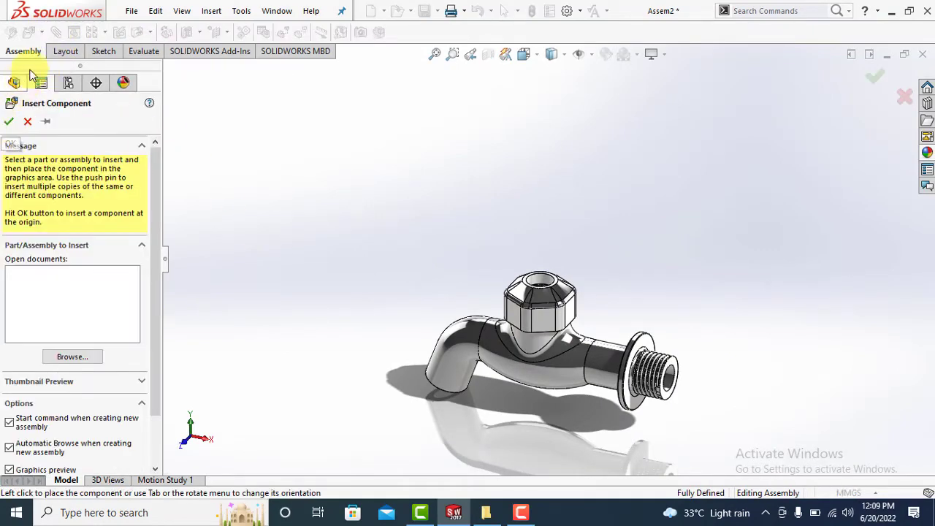
pyautogui.click(63, 356)
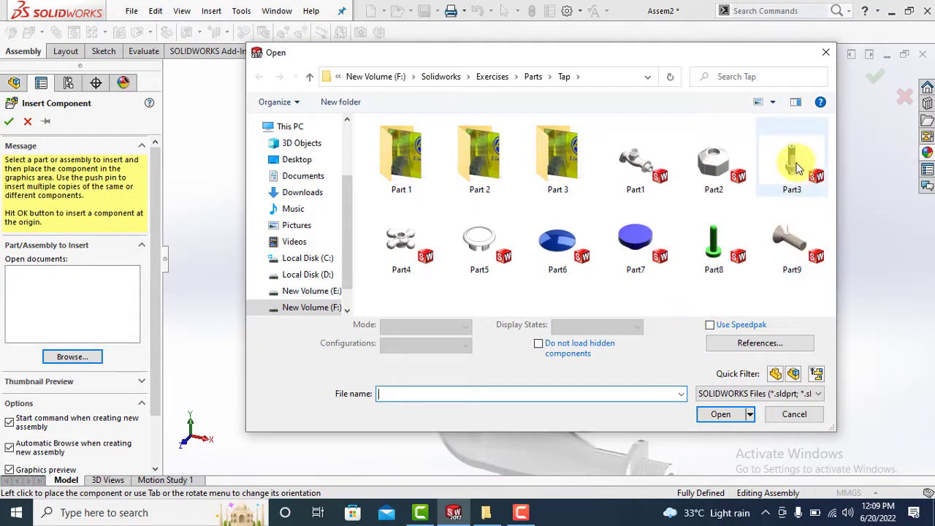
pyautogui.click(790, 155)
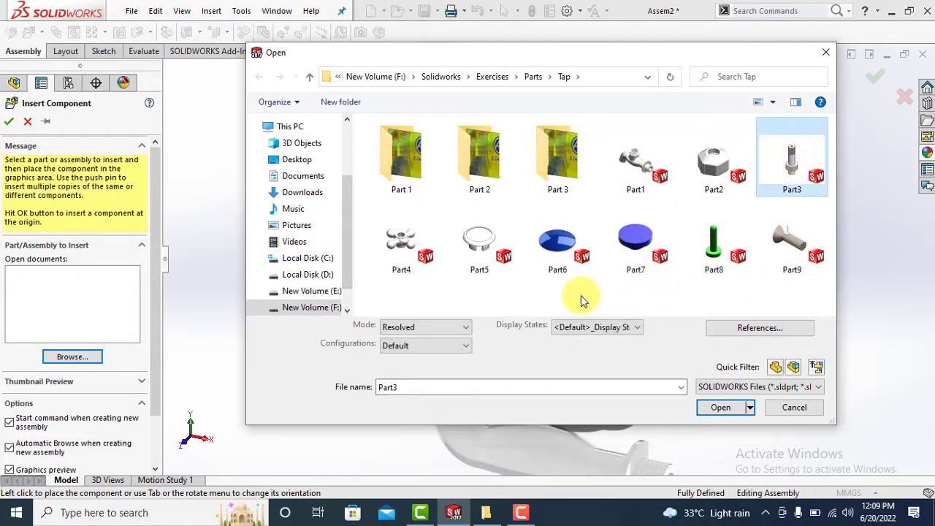
pyautogui.keyDown('ctrl'); pyautogui.click(714, 245); pyautogui.keyUp('ctrl')
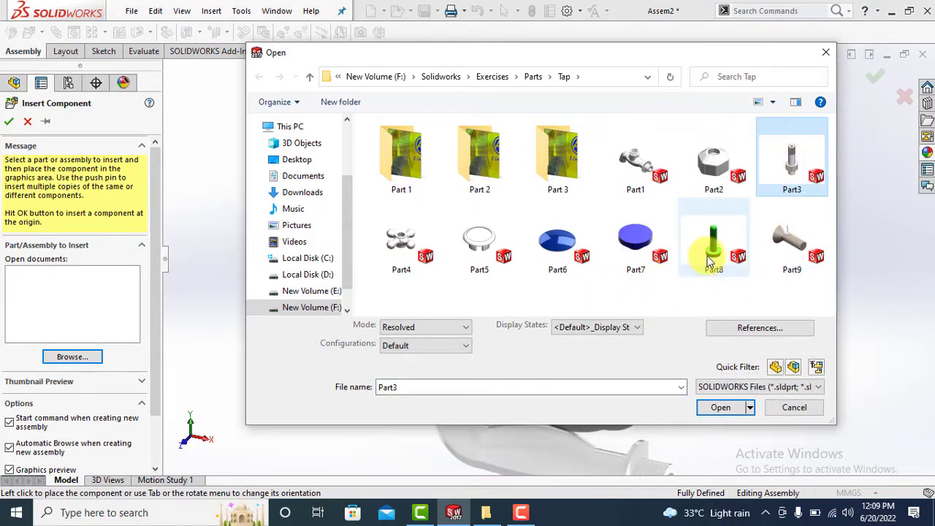
pyautogui.keyDown('ctrl'); pyautogui.click(635, 243); pyautogui.keyUp('ctrl')
pyautogui.click(720, 407)
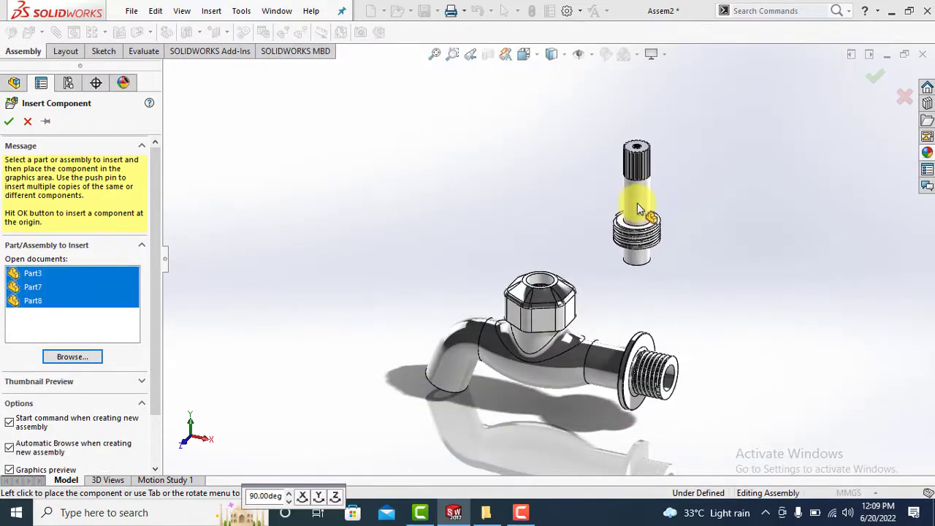
pyautogui.click(738, 192)
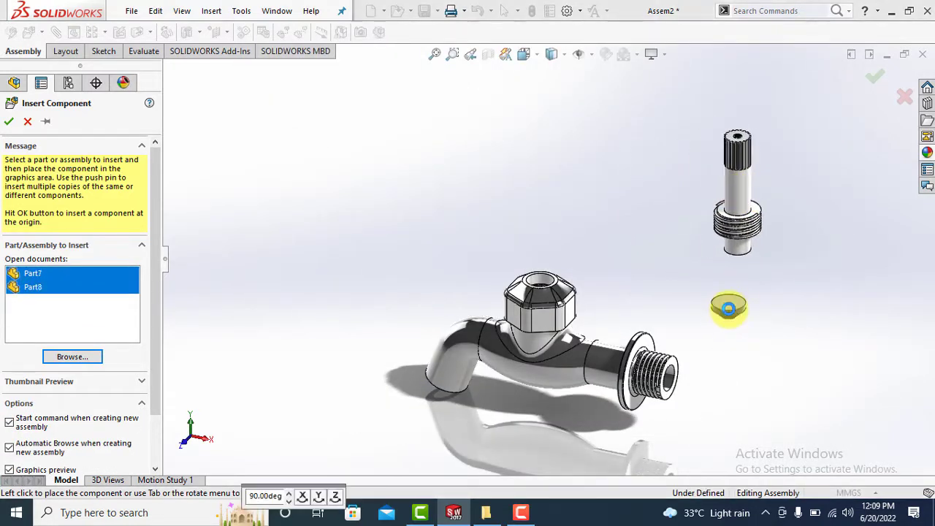
pyautogui.click(736, 300)
pyautogui.click(792, 288)
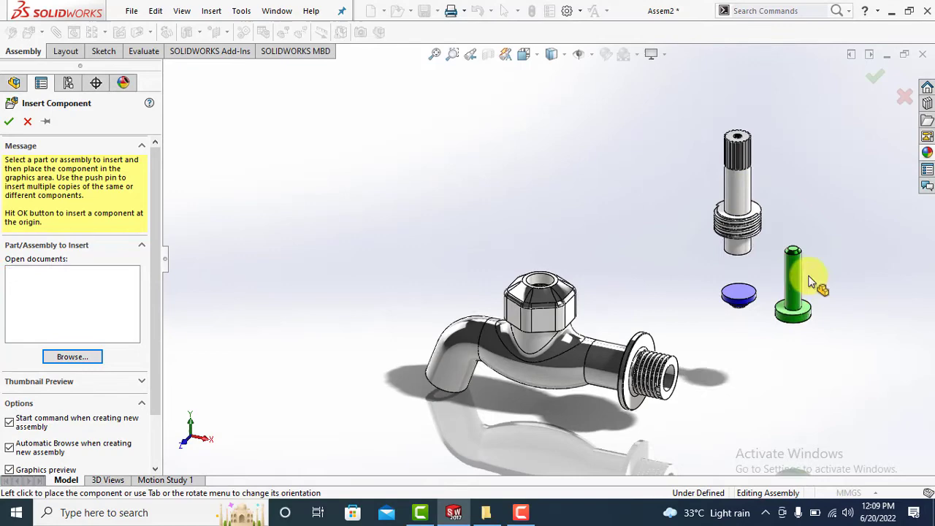
# Step: Mate the outer rims of the blue Part7 and the green Part8 concentrically with rotation locked
pyautogui.press('f')
pyautogui.scroll(-3, 731, 286)
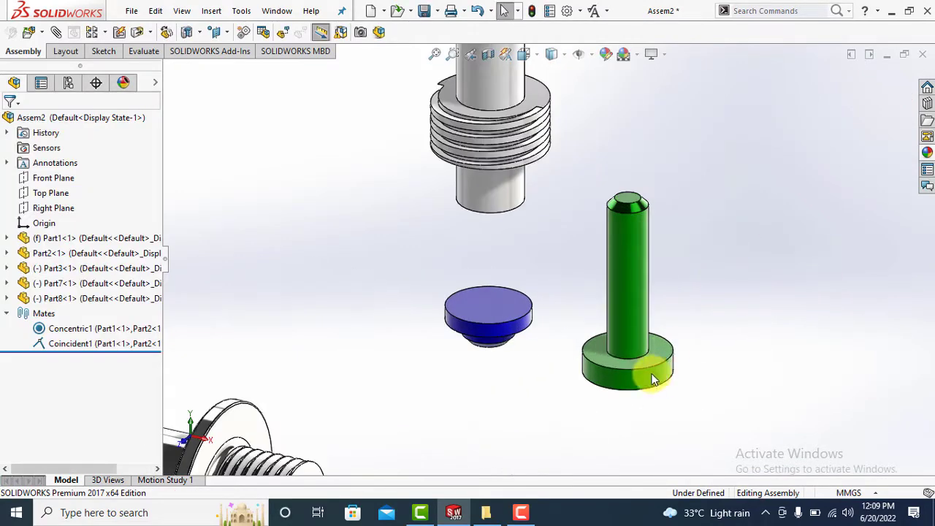
pyautogui.click(628, 374)
pyautogui.keyDown('ctrl'); pyautogui.click(497, 329); pyautogui.keyUp('ctrl')
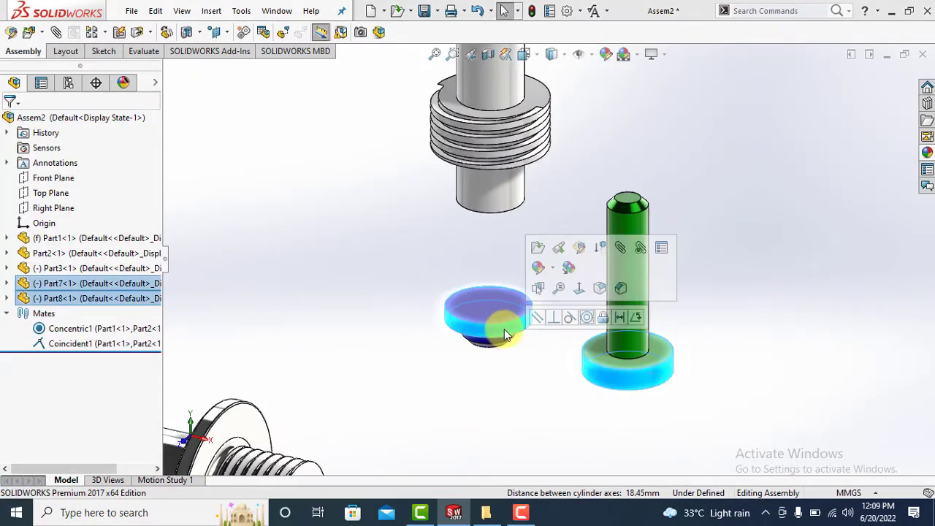
pyautogui.click(591, 316)
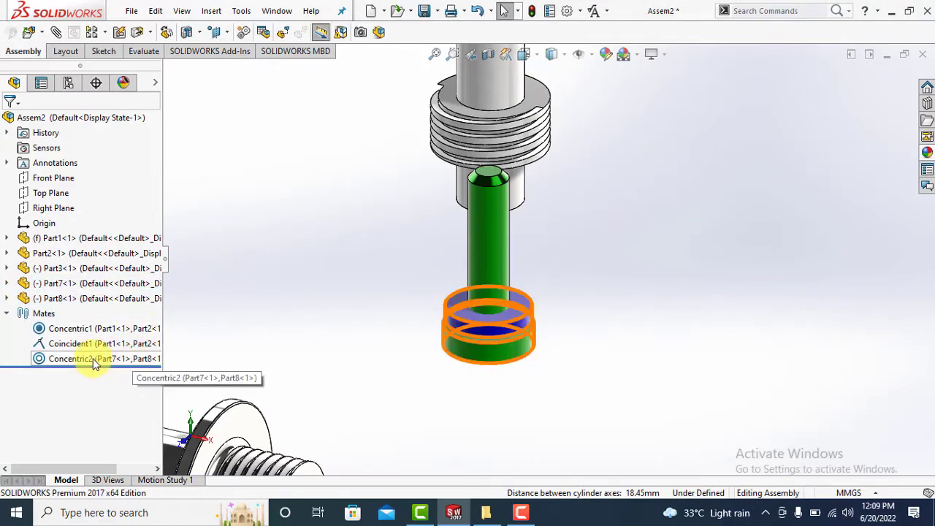
pyautogui.click(84, 358)
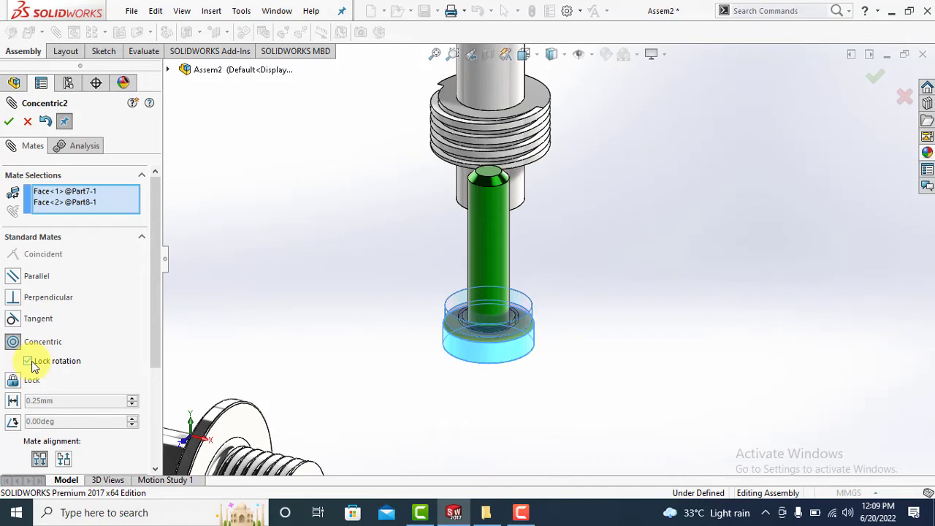
pyautogui.click(9, 122)
# Step: Separate the green Part8 from the blue Part7 and add a coincident mate between Part8's flange underside and Part7's flat top face
pyautogui.moveTo(503, 356); pyautogui.dragTo(493, 278)
pyautogui.moveTo(425, 297); pyautogui.dragTo(444, 213, button='middle')
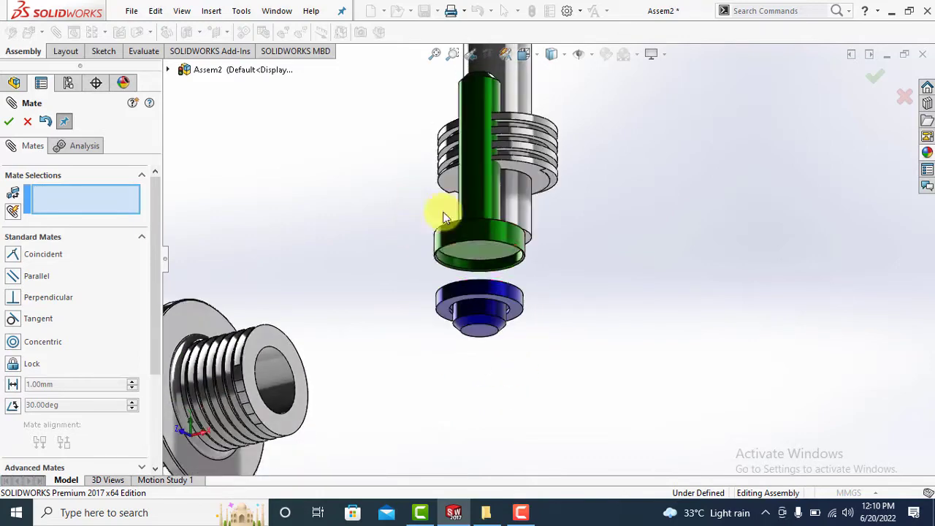
pyautogui.click(483, 256)
pyautogui.moveTo(485, 257); pyautogui.dragTo(536, 405, button='middle')
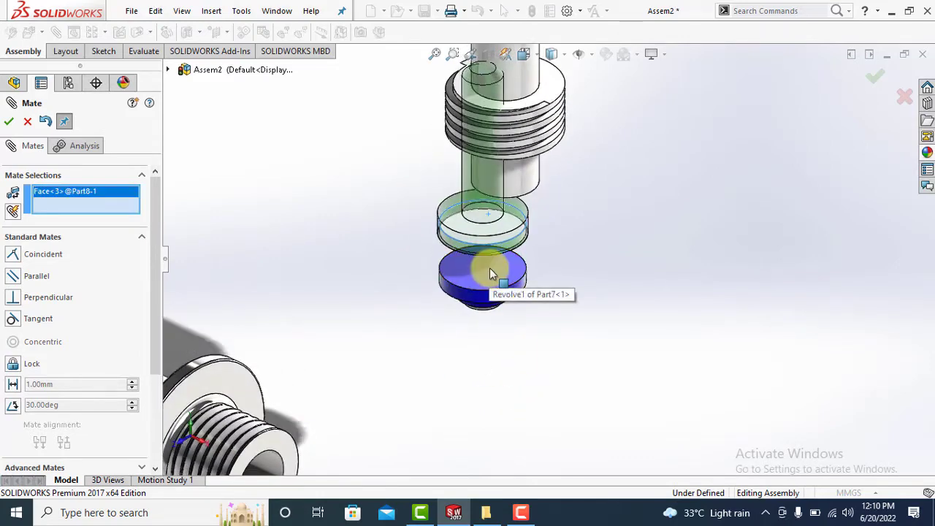
pyautogui.click(490, 268)
pyautogui.click(8, 121)
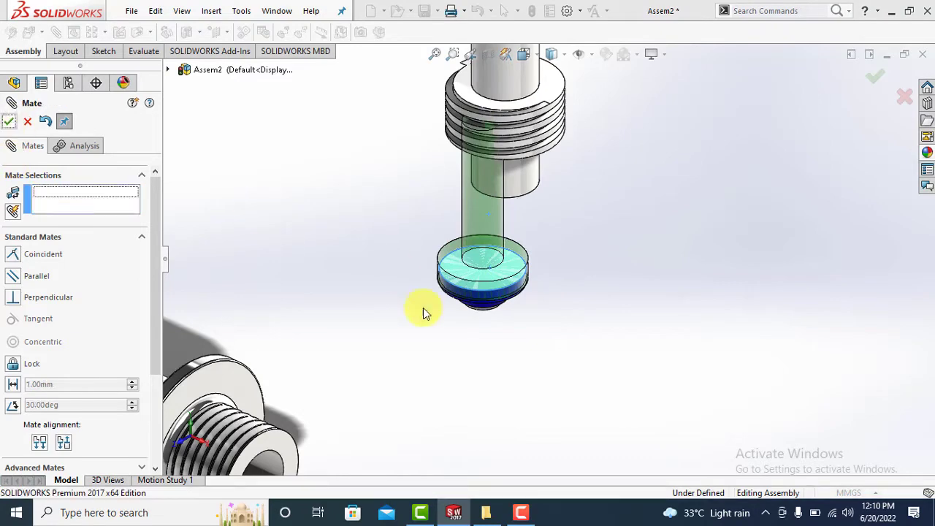
# Step: Mate the green Part8's shaft concentrically with the lower cylinder of the Part3 spindle, with rotation locked
pyautogui.moveTo(423, 308); pyautogui.dragTo(559, 79, button='middle')
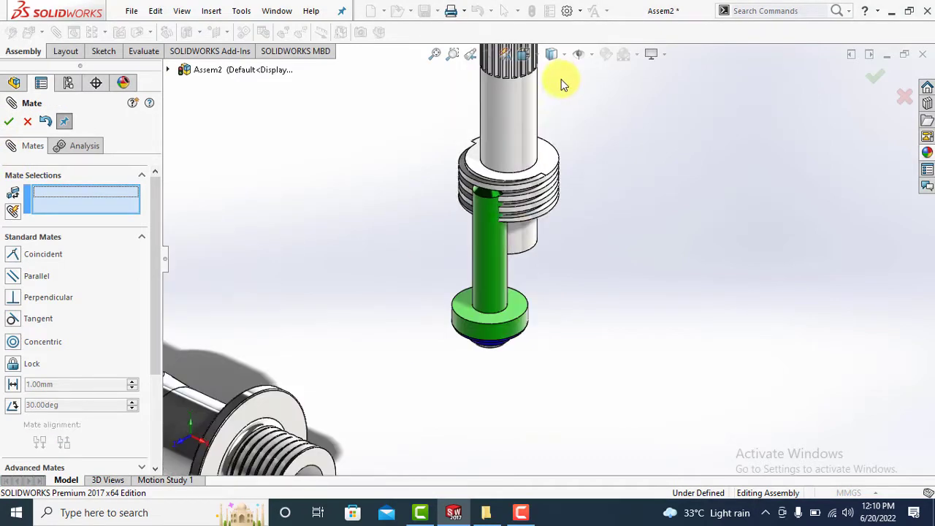
pyautogui.click(490, 271)
pyautogui.click(529, 243)
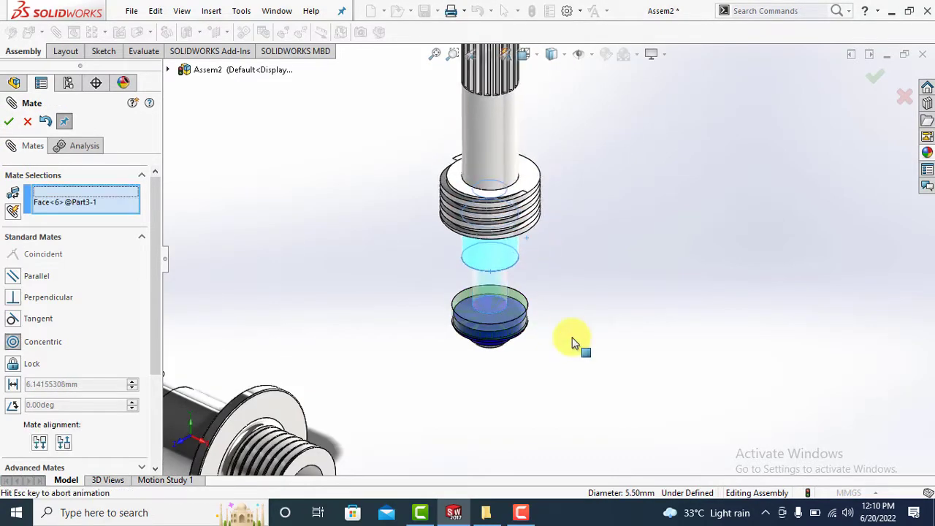
pyautogui.click(9, 121)
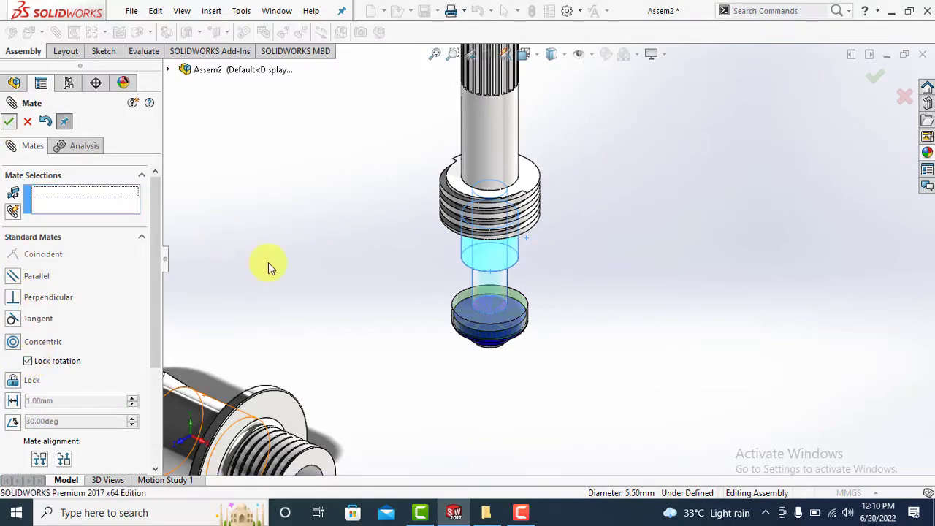
# Step: Add a coincident mate between the Part3 spindle's lower end face and the top face of the green Part8's flange
pyautogui.moveTo(434, 385); pyautogui.dragTo(516, 121, button='middle')
pyautogui.scroll(-3, 475, 265)
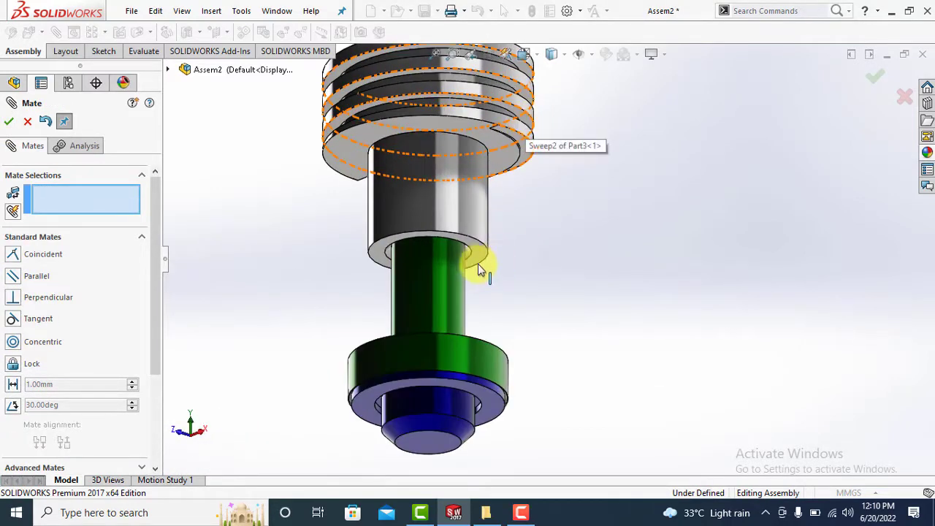
pyautogui.click(517, 235)
pyautogui.moveTo(517, 236); pyautogui.dragTo(512, 382, button='middle')
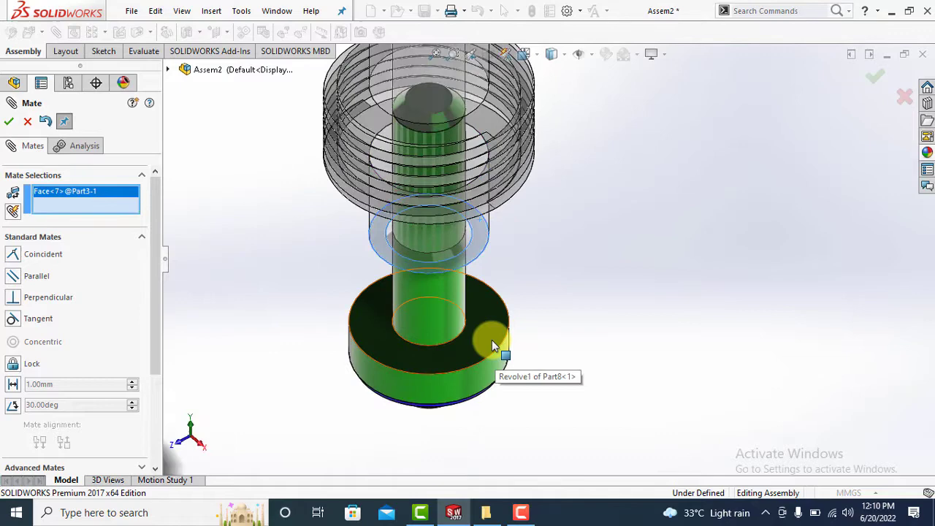
pyautogui.click(494, 340)
pyautogui.scroll(3, 368, 438)
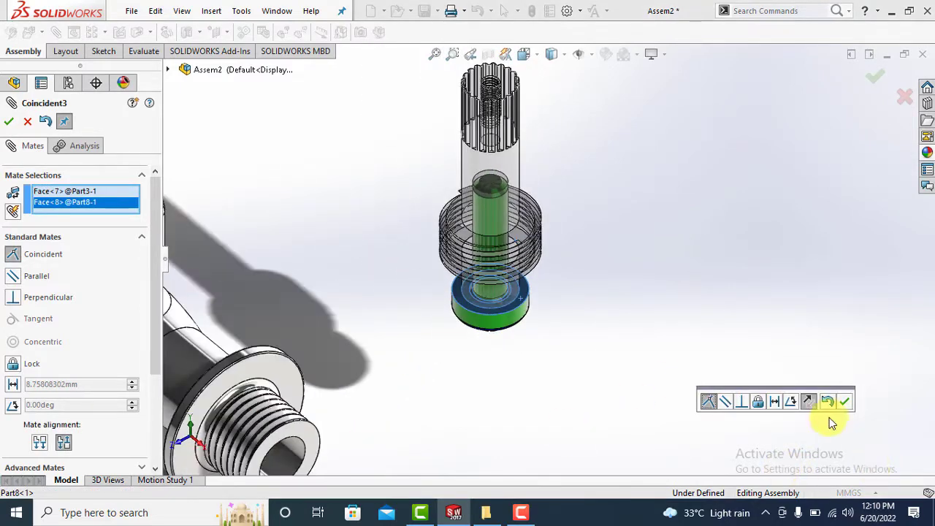
pyautogui.click(845, 401)
# Step: Mate the Part3 spindle's shaft concentrically with the tap body's neck and move the spindle up clear of the nut
pyautogui.moveTo(403, 215); pyautogui.dragTo(393, 177, button='middle')
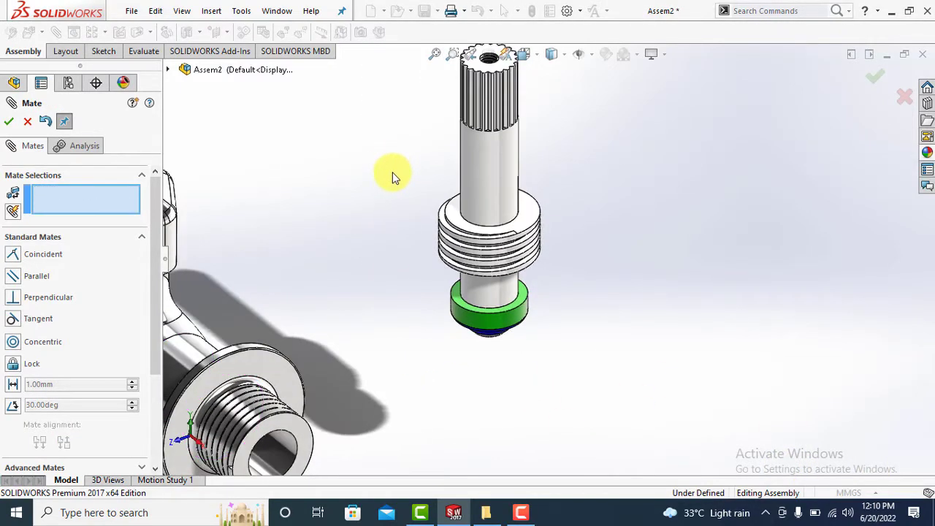
pyautogui.scroll(-2, 395, 175)
pyautogui.scroll(3, 413, 211)
pyautogui.moveTo(438, 317); pyautogui.dragTo(420, 267, button='middle')
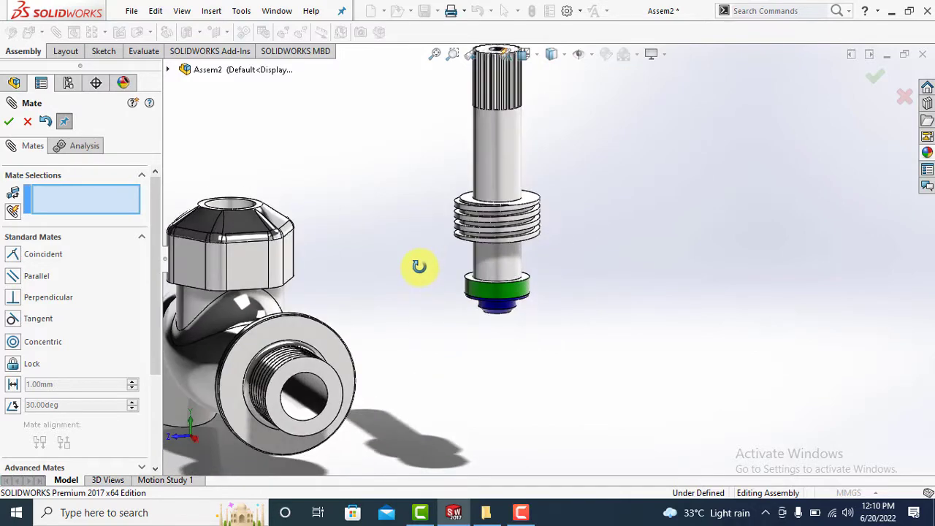
pyautogui.scroll(2, 369, 329)
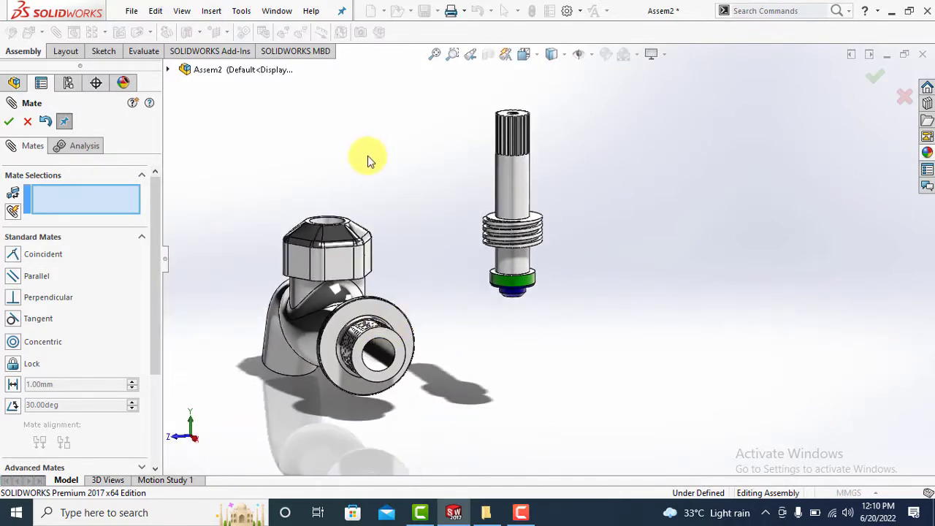
pyautogui.moveTo(369, 156); pyautogui.dragTo(412, 176, button='middle')
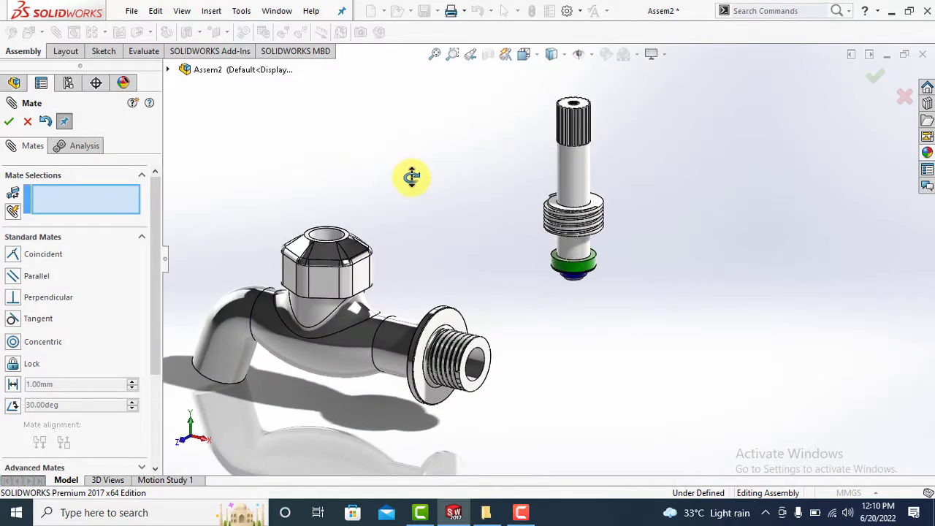
pyautogui.click(575, 188)
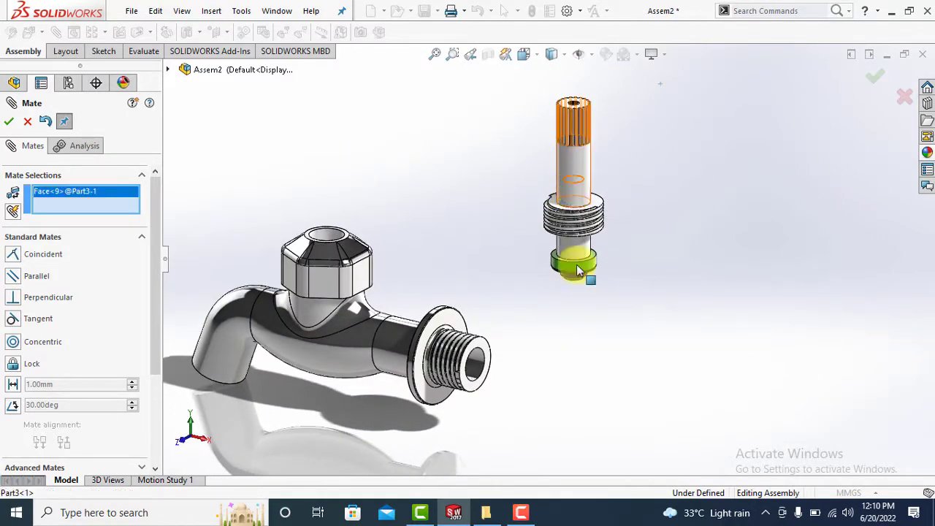
pyautogui.click(307, 313)
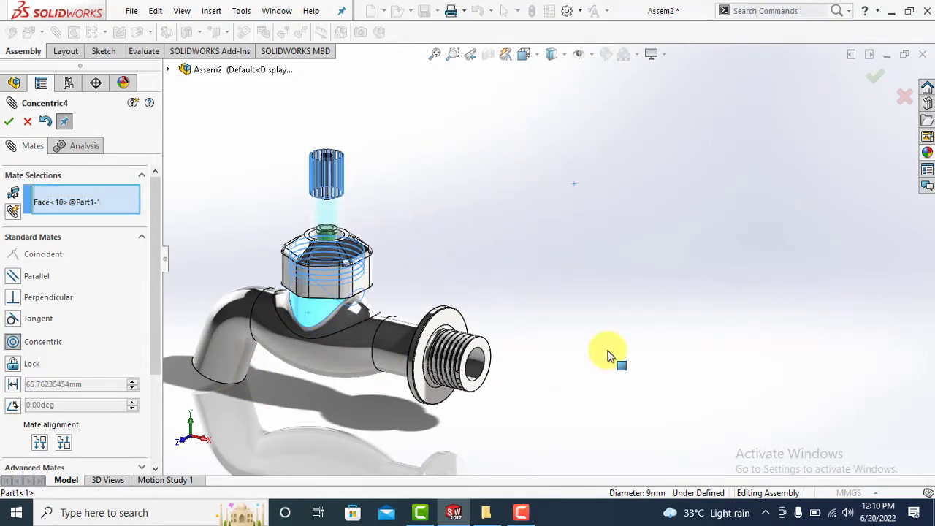
pyautogui.click(9, 122)
pyautogui.moveTo(327, 219); pyautogui.dragTo(337, 101)
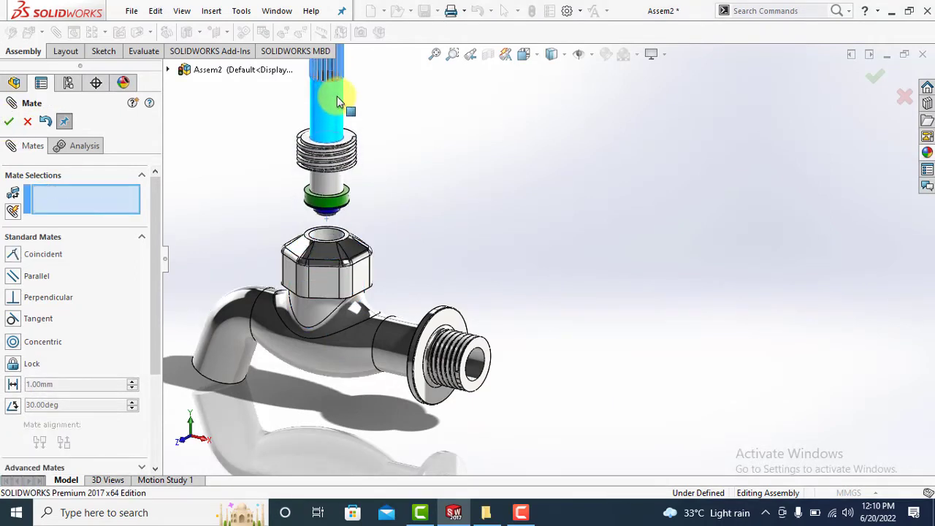
pyautogui.click(9, 121)
# Step: Make the tap body Part1 transparent
pyautogui.click(60, 242)
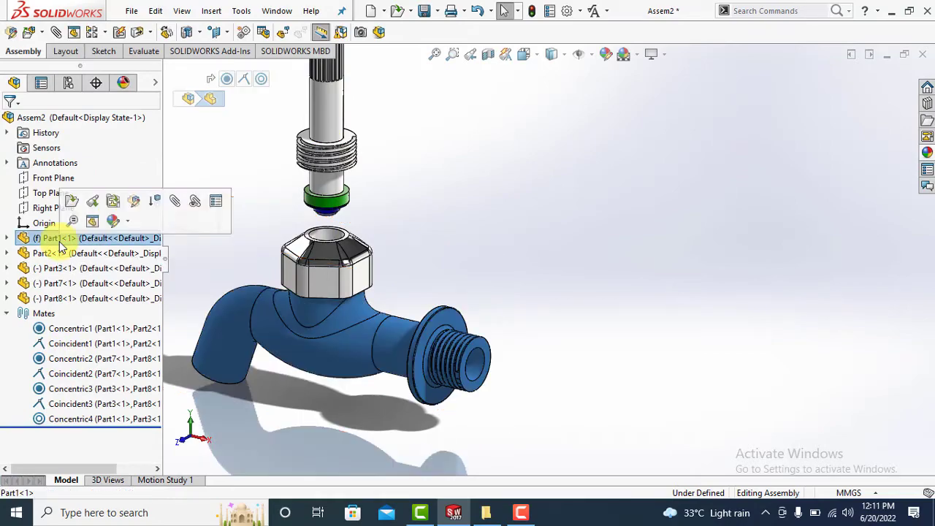
pyautogui.rightClick(60, 241)
pyautogui.click(173, 81)
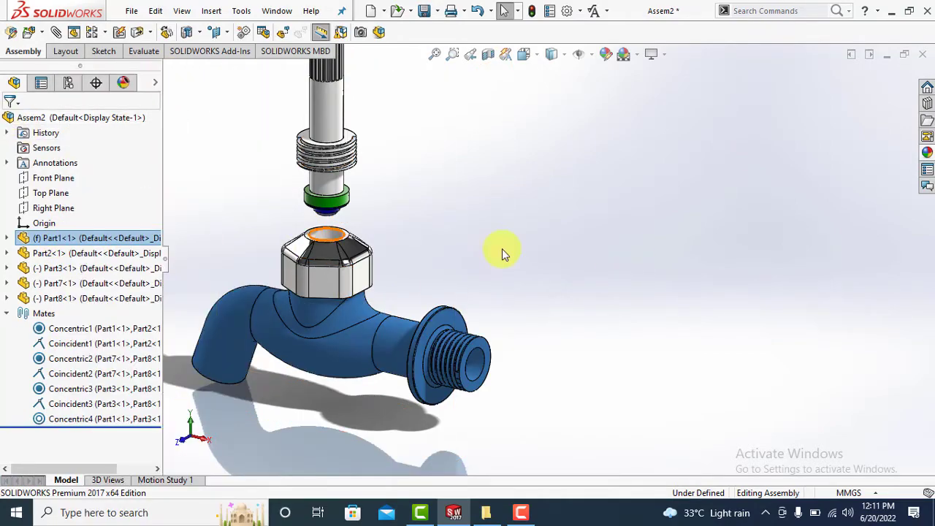
pyautogui.moveTo(324, 240); pyautogui.dragTo(377, 125, button='middle')
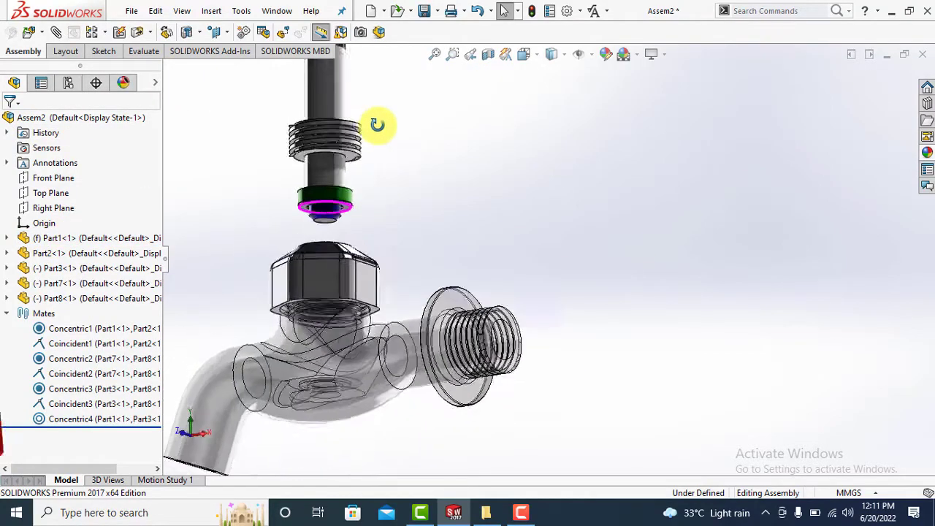
pyautogui.scroll(-5, 365, 198)
pyautogui.click(330, 235)
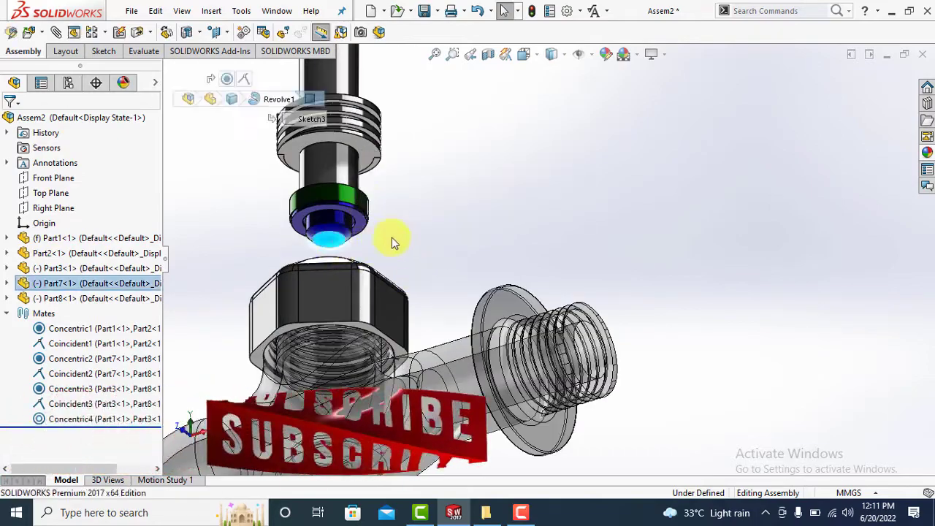
pyautogui.moveTo(392, 242); pyautogui.dragTo(361, 265, button='middle')
pyautogui.scroll(-4, 339, 332)
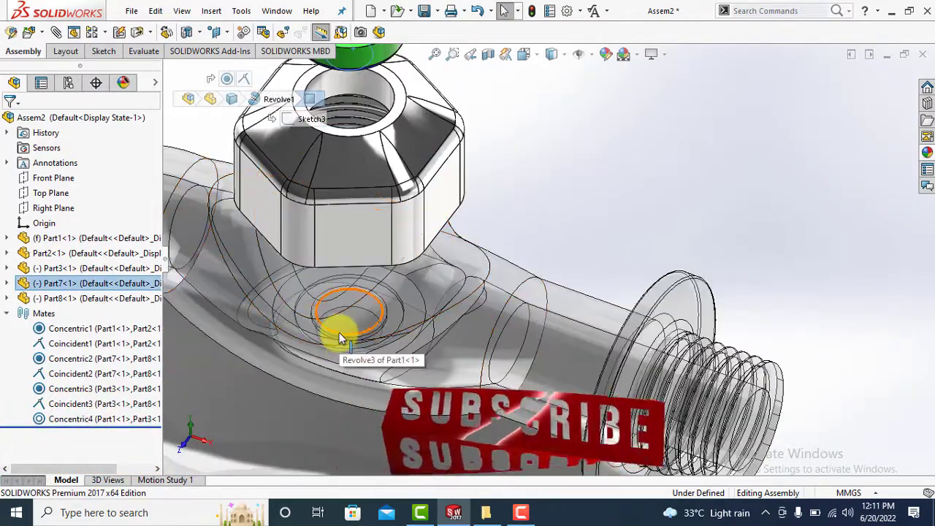
pyautogui.click(339, 333)
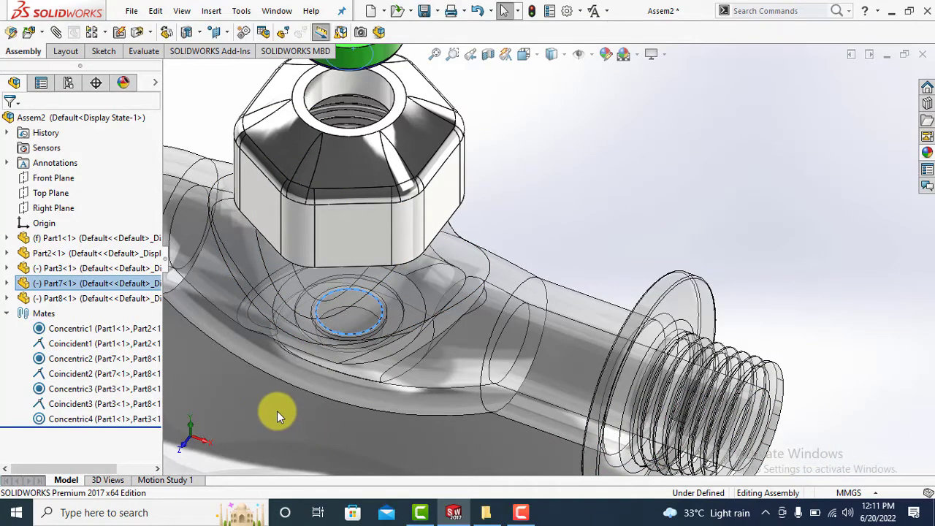
pyautogui.click(376, 430)
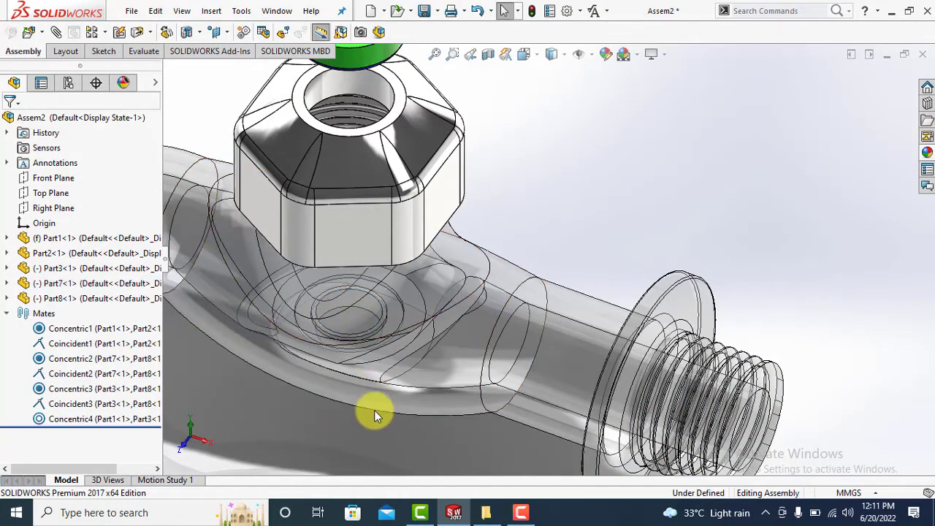
# Step: Add a coincident mate between the blue Part7's bottom face and the circular valve seat edge inside the tap body
pyautogui.moveTo(374, 410); pyautogui.dragTo(390, 194, button='middle')
pyautogui.click(378, 201)
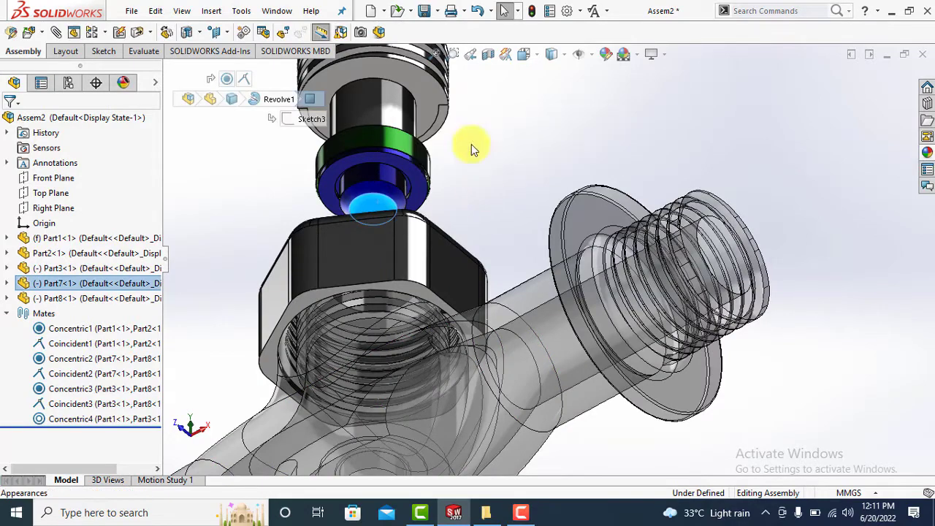
pyautogui.moveTo(455, 202); pyautogui.dragTo(444, 392, button='middle')
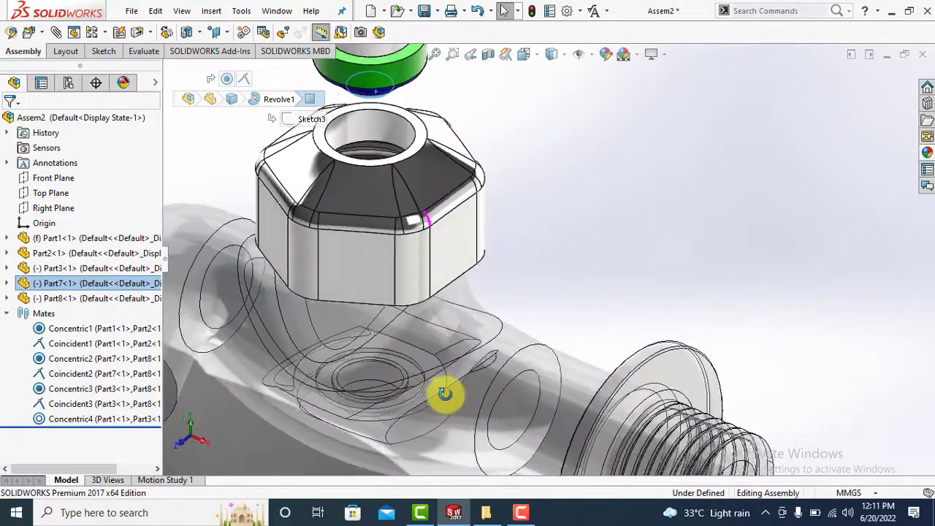
pyautogui.click(342, 387)
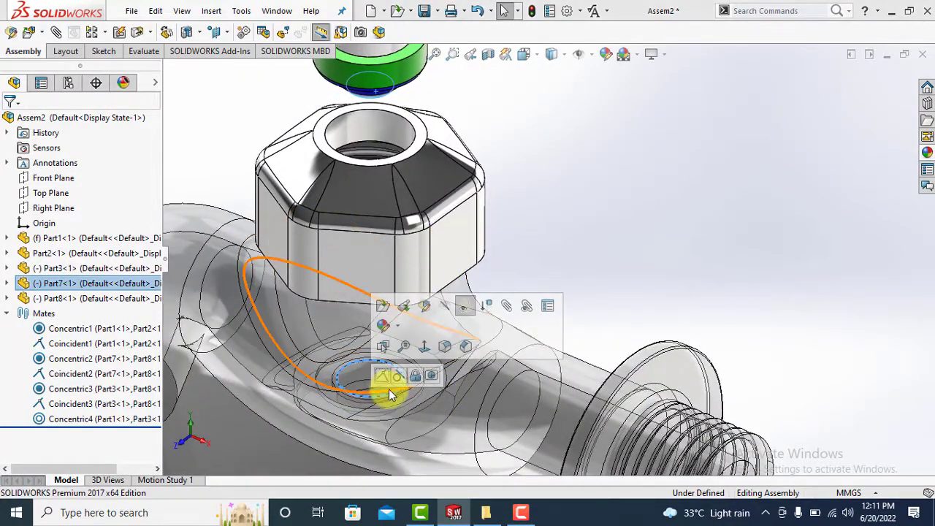
pyautogui.click(387, 375)
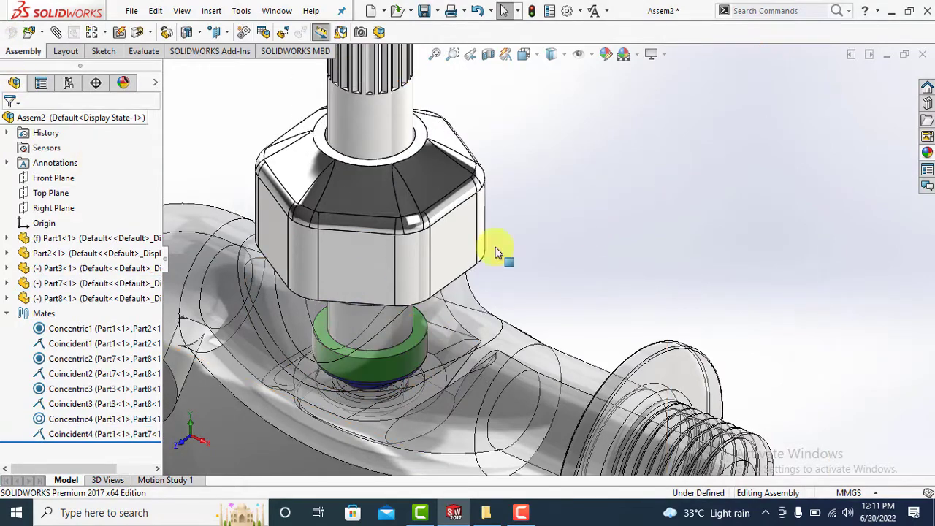
# Step: Turn off the transparency of the tap body Part1
pyautogui.rightClick(63, 238)
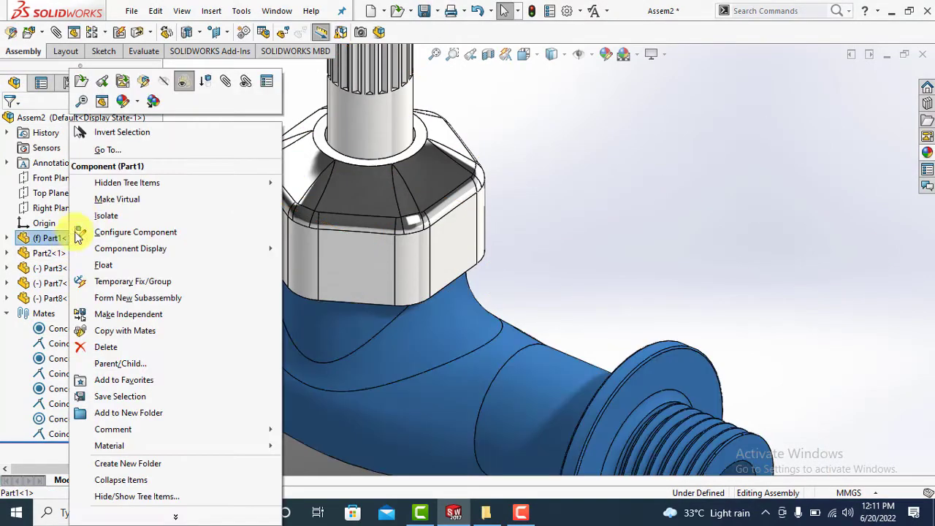
pyautogui.click(741, 217)
pyautogui.click(742, 217)
pyautogui.scroll(5, 596, 265)
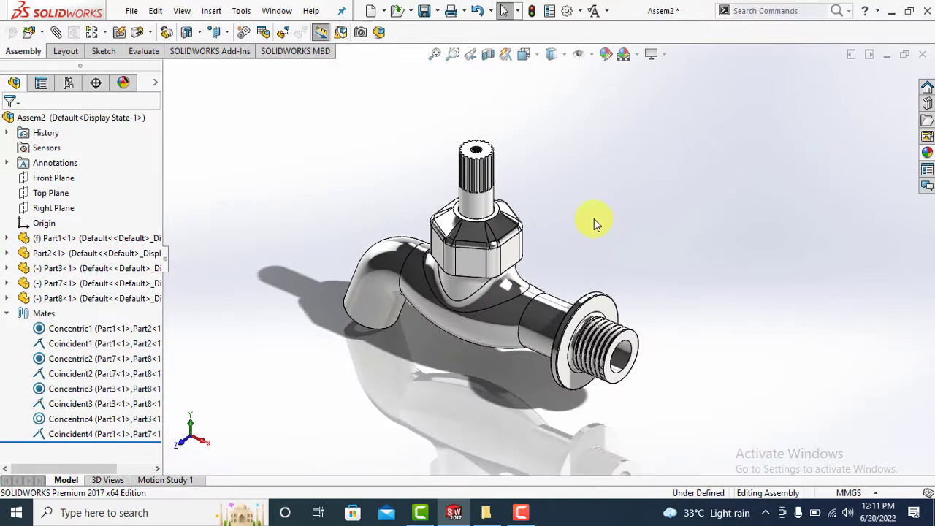
pyautogui.moveTo(559, 189); pyautogui.dragTo(560, 182, button='middle')
# Step: Save the assembly in the Tap folder under the name Tap Assembly
pyautogui.hotkey('ctrl', 's')
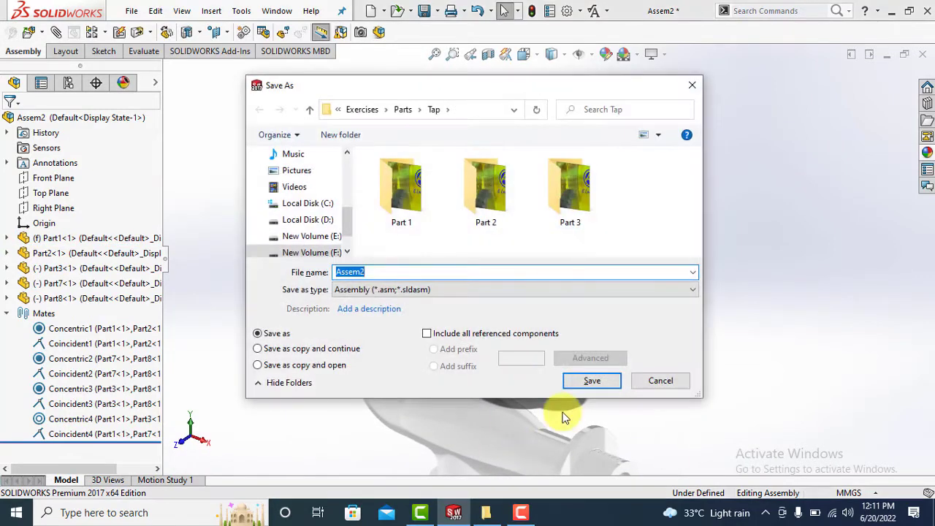
pyautogui.write('Tap Assembly')
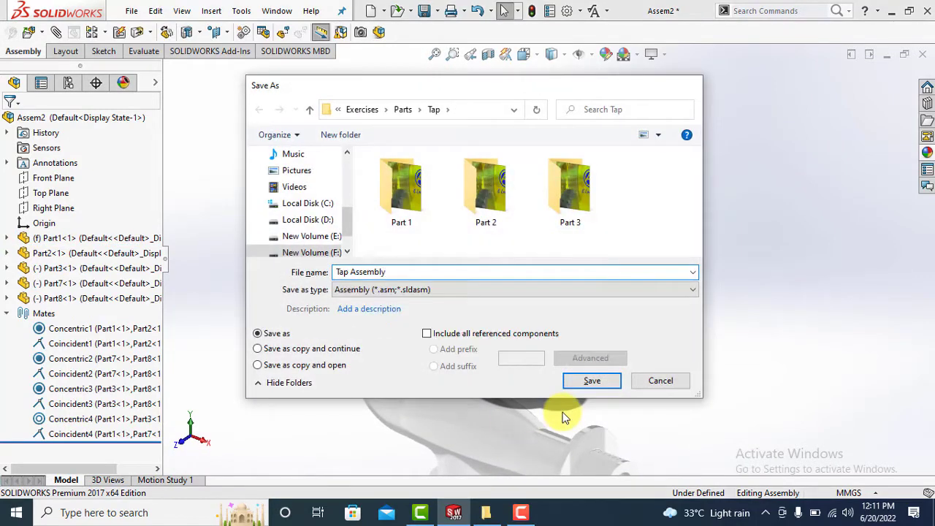
pyautogui.press('Return')
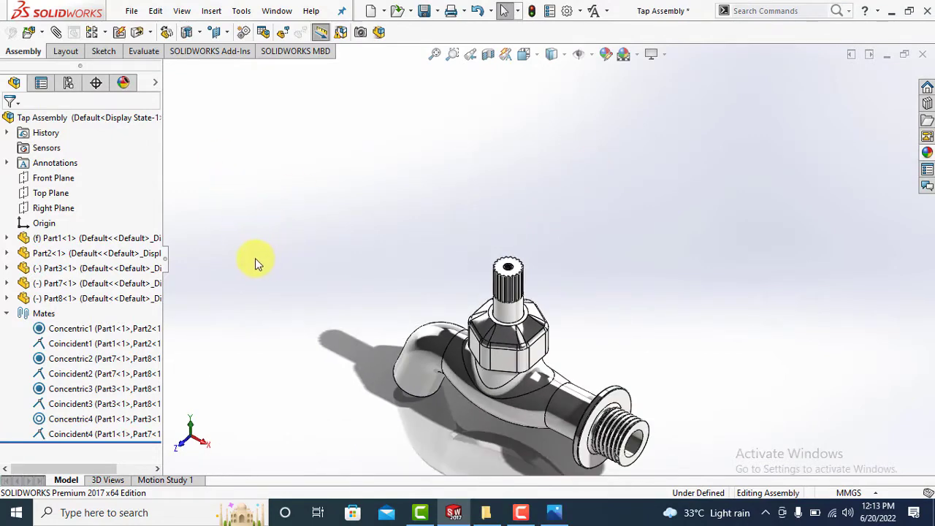
# Step: Start inserting components with Part4, Part5, Part6 and Part9 chosen together from the Tap folder
pyautogui.click(42, 32)
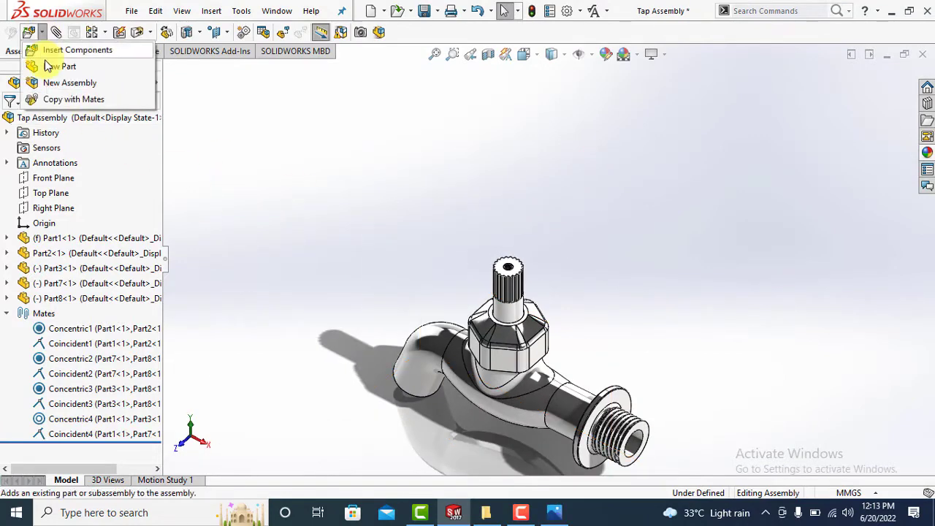
pyautogui.click(45, 51)
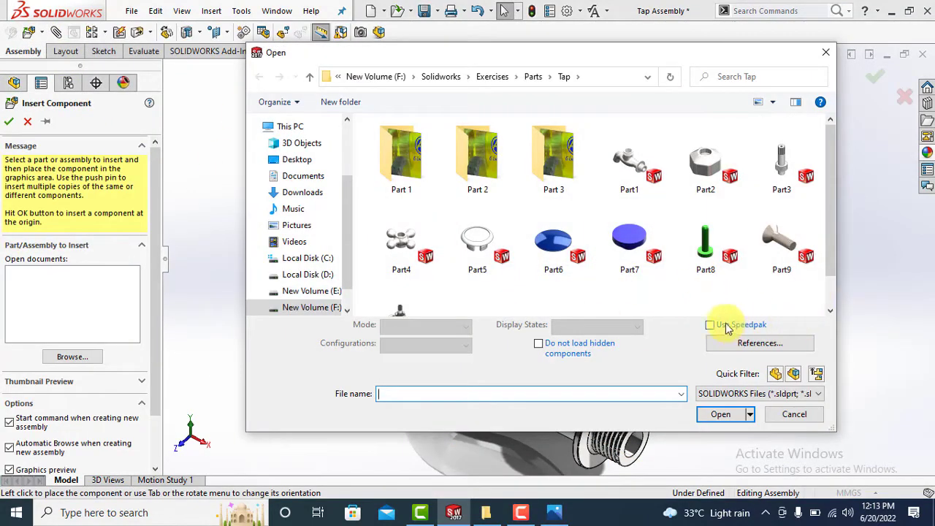
pyautogui.click(401, 241)
pyautogui.keyDown('ctrl'); pyautogui.click(477, 241); pyautogui.keyUp('ctrl')
pyautogui.keyDown('ctrl'); pyautogui.click(553, 241); pyautogui.keyUp('ctrl')
pyautogui.keyDown('ctrl'); pyautogui.click(777, 249); pyautogui.keyUp('ctrl')
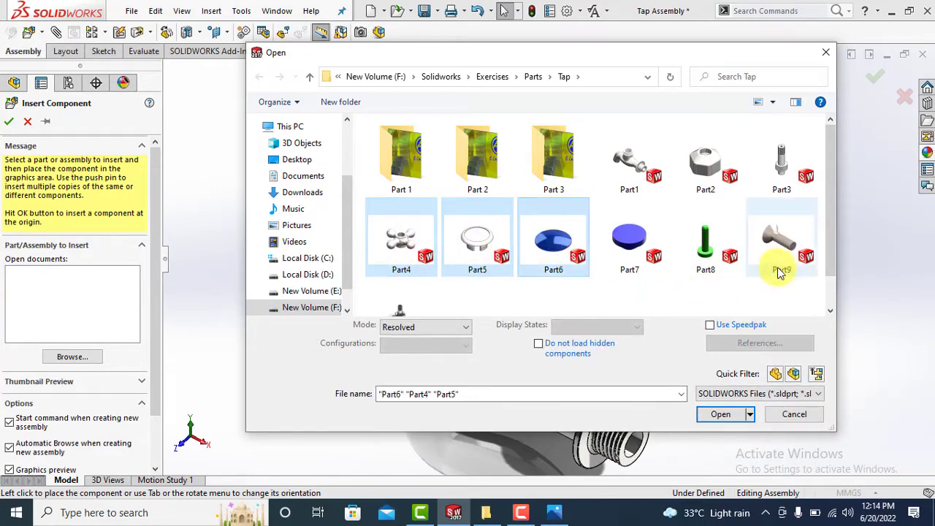
pyautogui.click(721, 415)
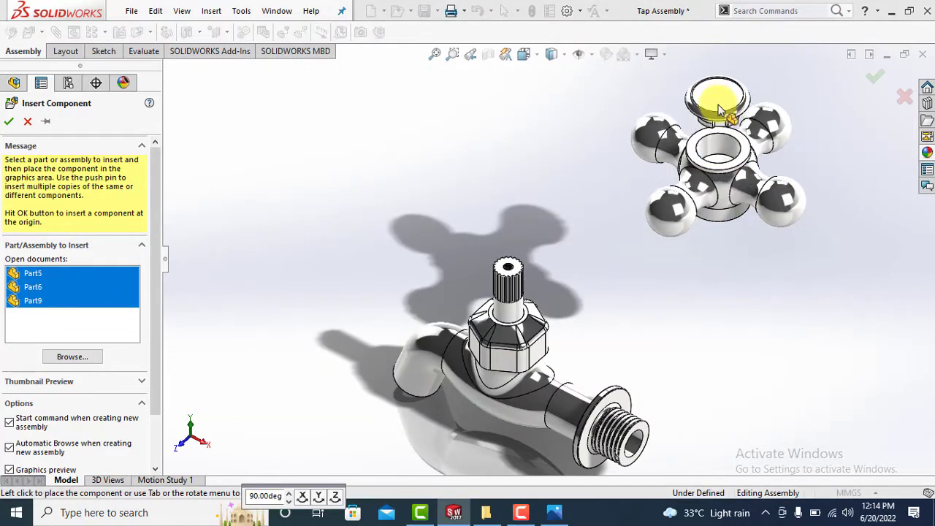
# Step: Place Part5 above the four-arm handle, the blue Part6 above Part5, and the screw Part9 just below the handle
pyautogui.click(718, 105)
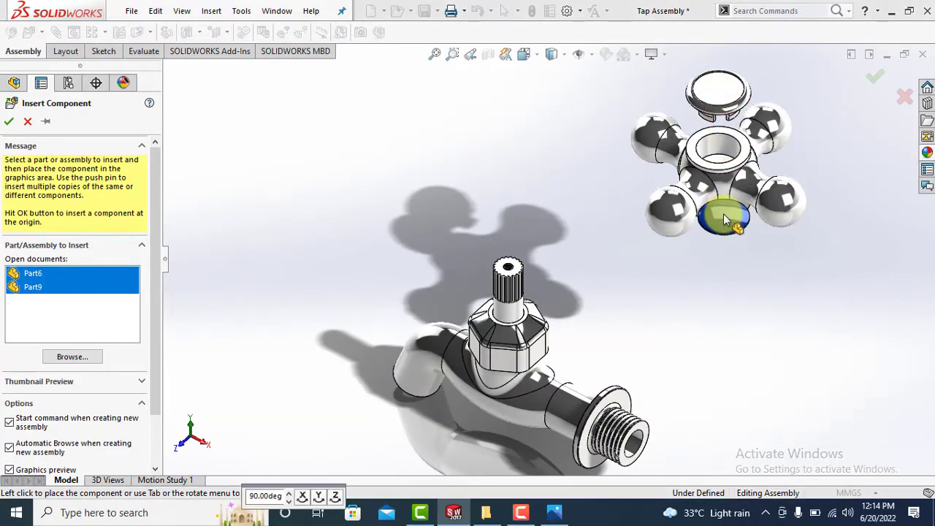
pyautogui.keyDown('ctrl'); pyautogui.moveTo(723, 219); pyautogui.dragTo(678, 330, button='middle'); pyautogui.keyUp('ctrl')
pyautogui.click(691, 150)
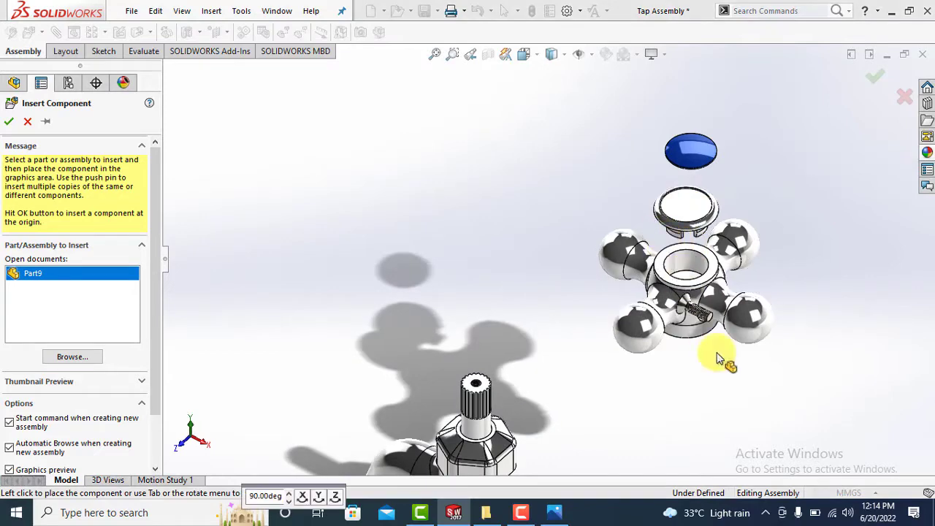
pyautogui.click(728, 378)
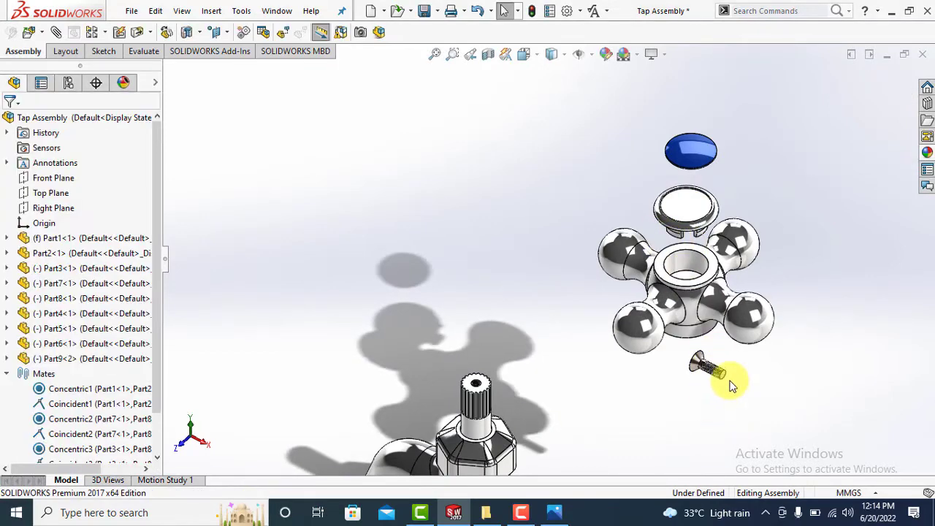
# Step: Rotate the screw Part9 freely until it stands upright with its countersunk head facing up
pyautogui.scroll(-4, 729, 381)
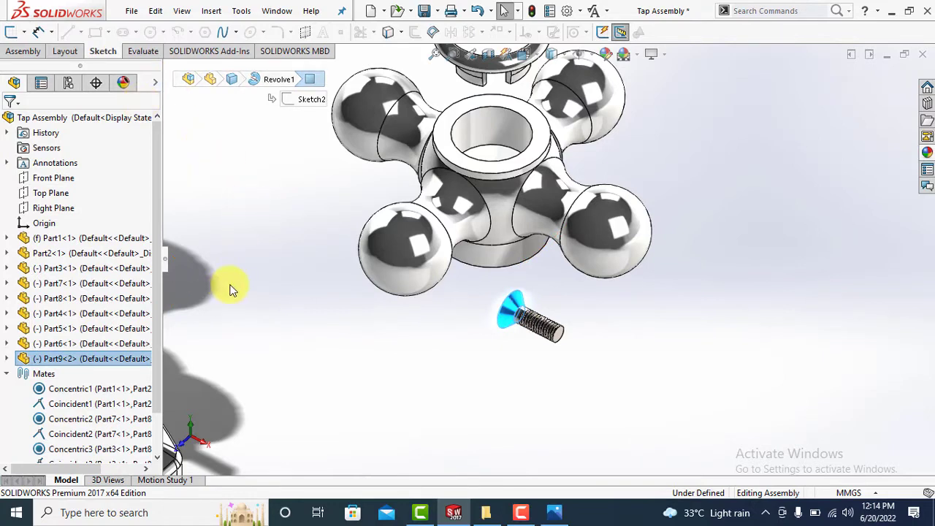
pyautogui.click(29, 51)
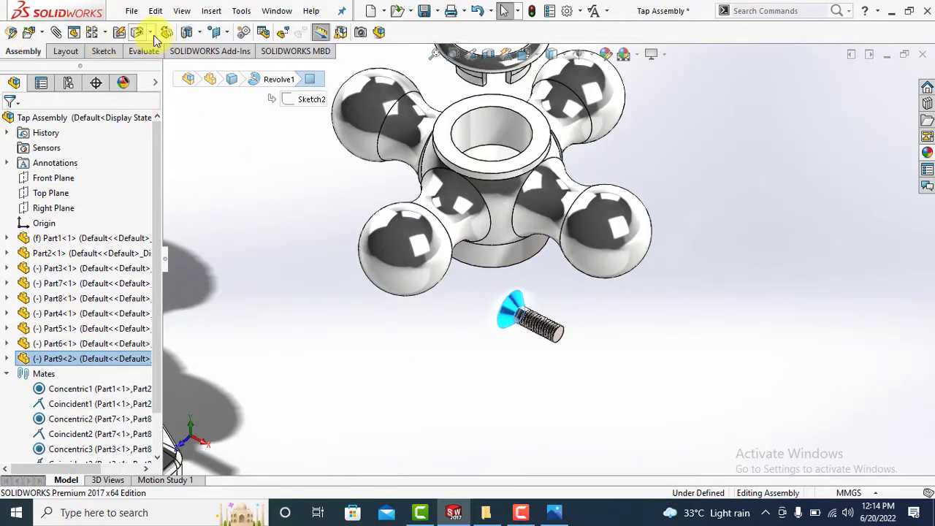
pyautogui.click(150, 32)
pyautogui.click(169, 63)
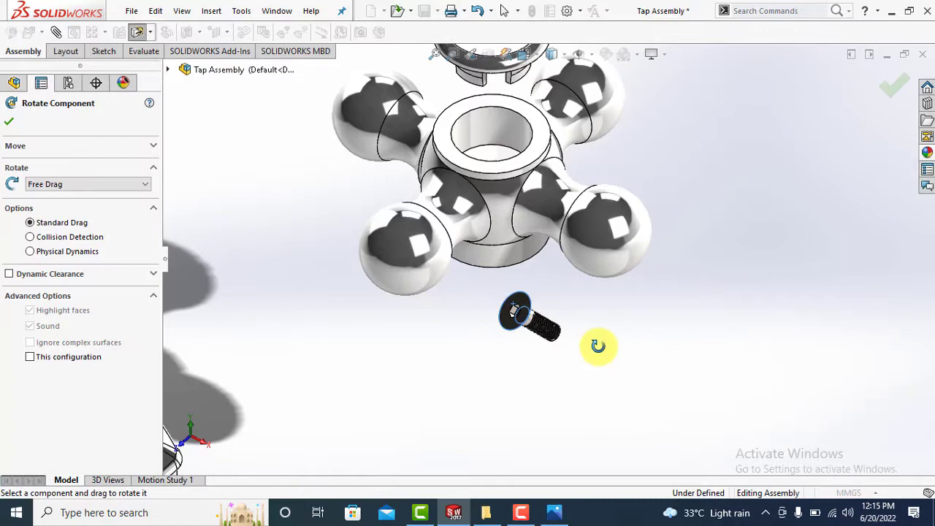
pyautogui.moveTo(513, 316); pyautogui.dragTo(545, 268)
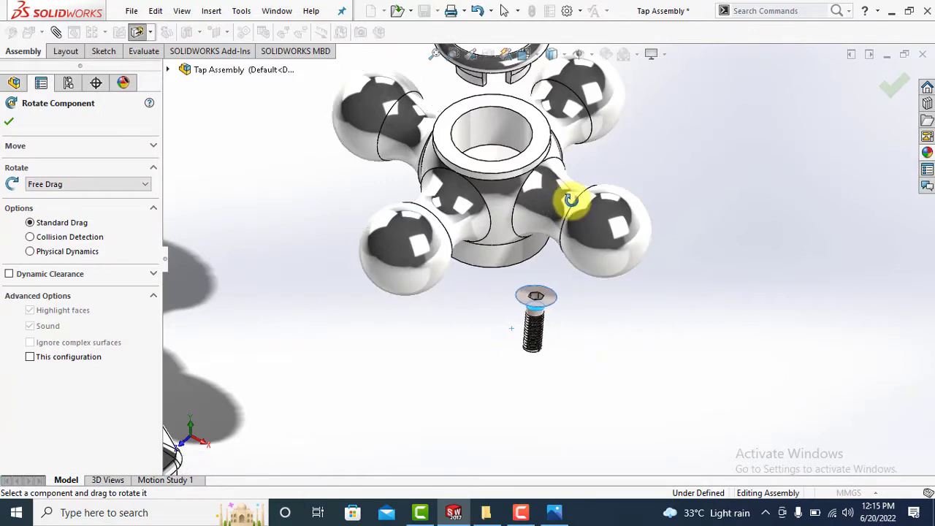
pyautogui.moveTo(571, 200); pyautogui.dragTo(576, 199)
pyautogui.click(12, 122)
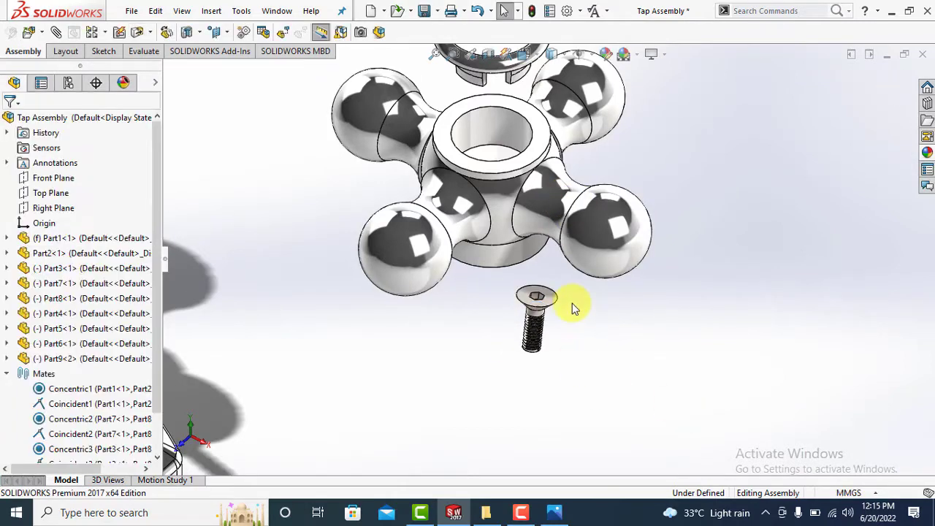
pyautogui.scroll(-2, 540, 322)
pyautogui.click(530, 321)
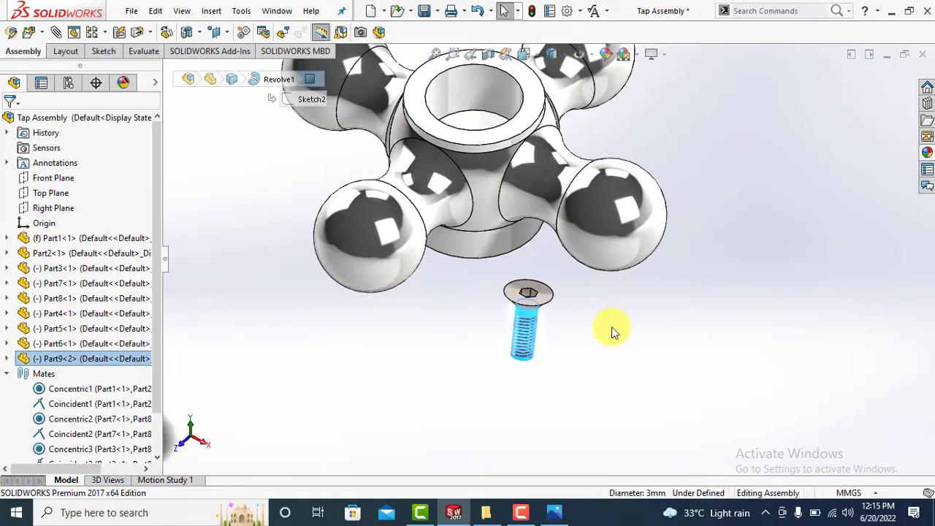
pyautogui.keyDown('ctrl'); pyautogui.click(479, 92); pyautogui.keyUp('ctrl')
pyautogui.click(743, 214)
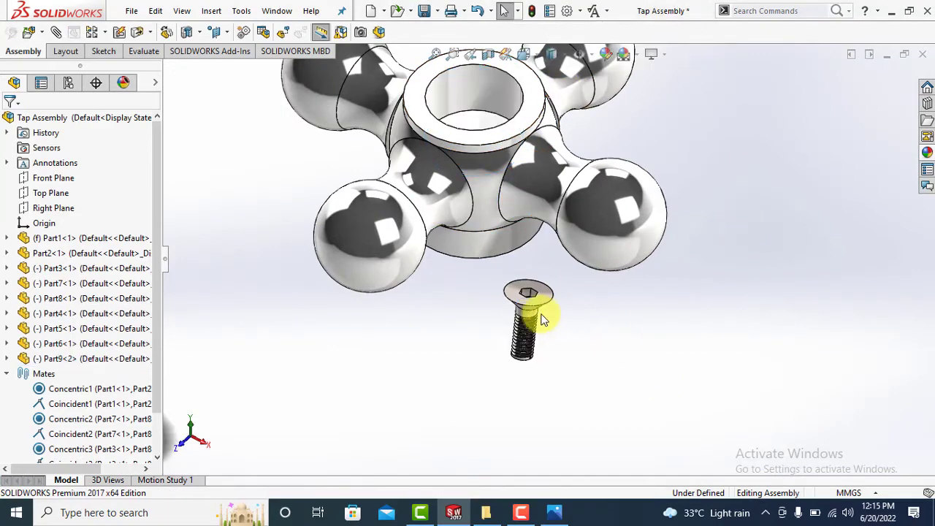
pyautogui.click(532, 314)
pyautogui.keyDown('ctrl'); pyautogui.click(473, 90); pyautogui.keyUp('ctrl')
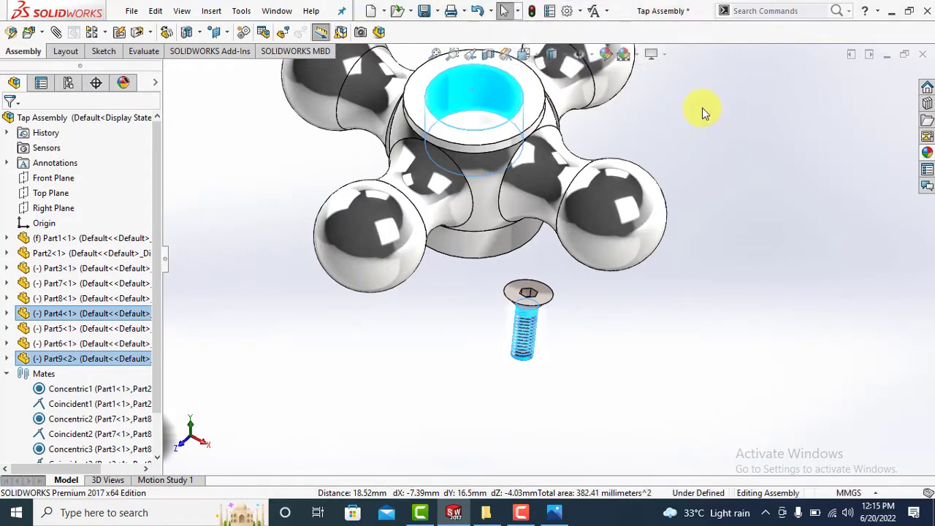
pyautogui.click(277, 396)
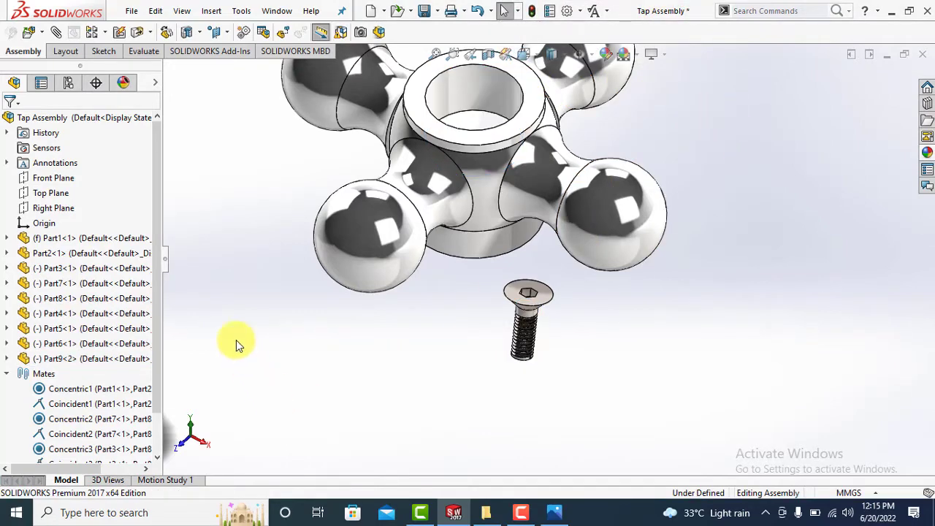
# Step: Add a concentric mate with locked rotation between the screw Part9's cylindrical shank and the bore of the handle Part4
pyautogui.scroll(2, 243, 334)
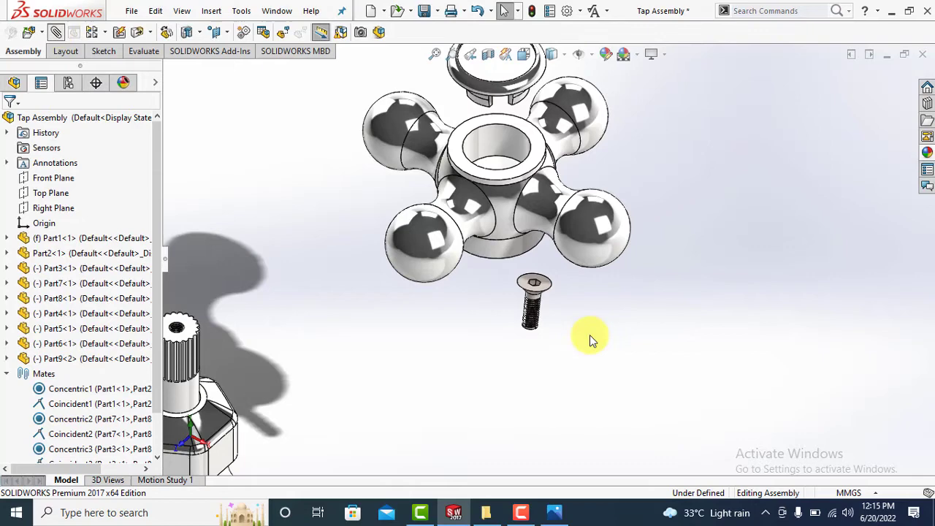
pyautogui.press('m')
pyautogui.scroll(-5, 507, 319)
pyautogui.click(526, 268)
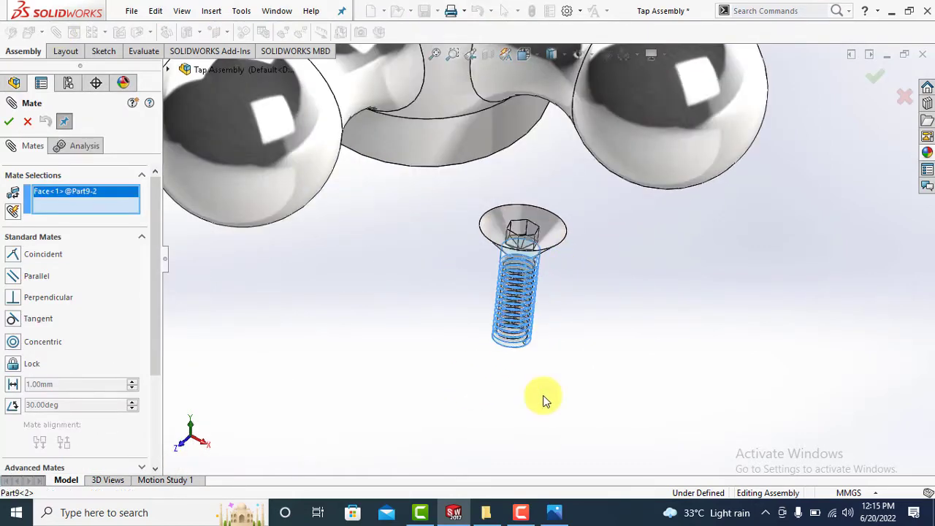
pyautogui.scroll(3, 544, 395)
pyautogui.click(489, 64)
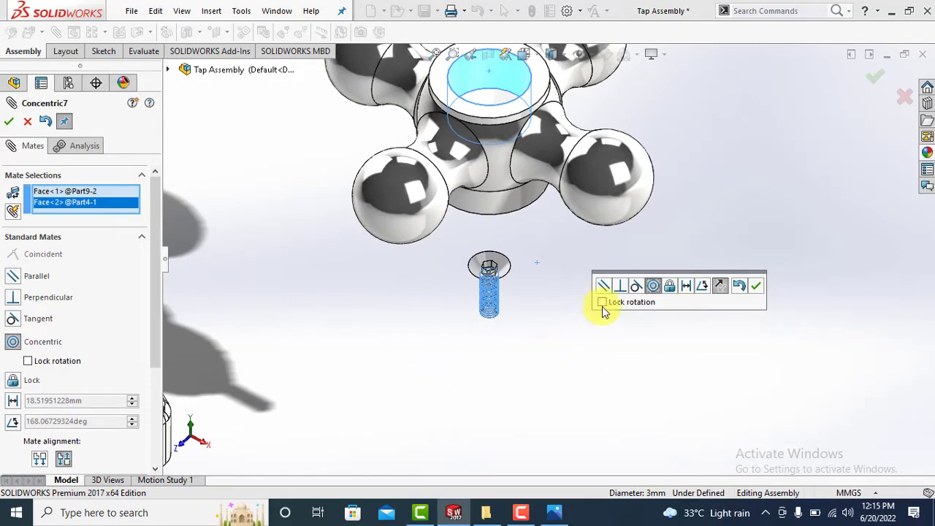
pyautogui.click(756, 286)
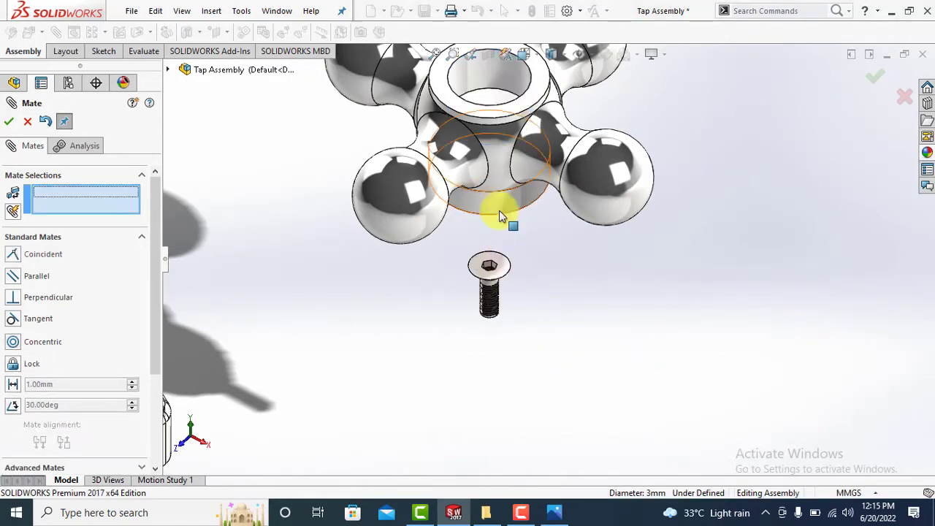
# Step: Add a coincident mate between the conical face under the screw Part9's head and the circular hole edge inside the handle
pyautogui.moveTo(493, 232); pyautogui.dragTo(512, 215, button='middle')
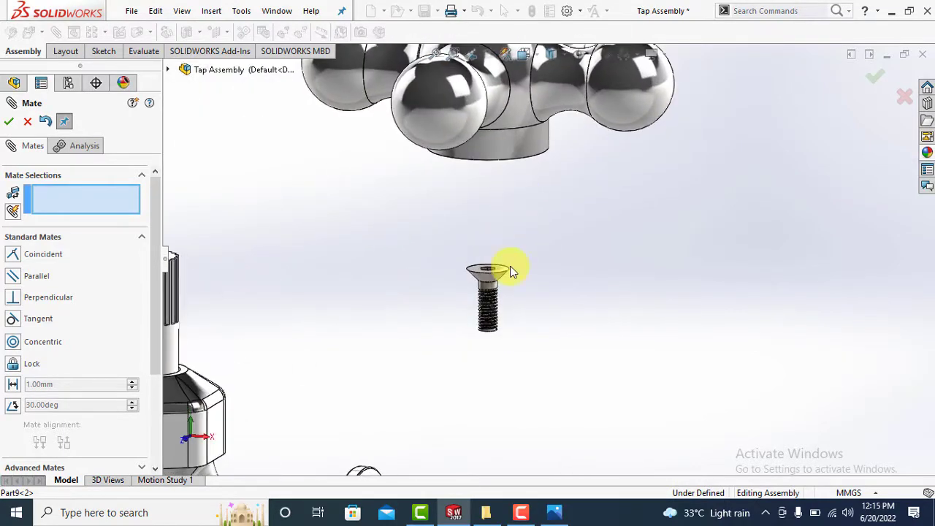
pyautogui.click(482, 279)
pyautogui.scroll(5, 523, 243)
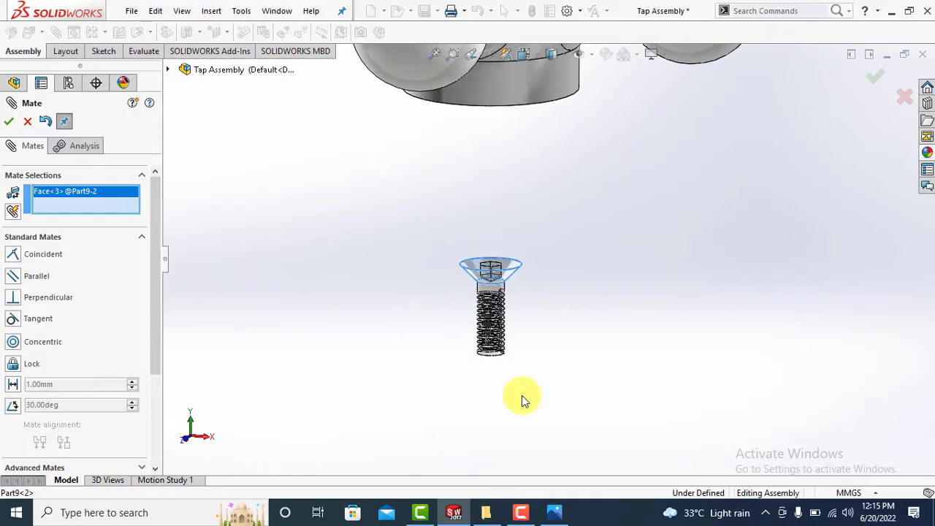
pyautogui.moveTo(523, 243); pyautogui.dragTo(530, 265, button='middle')
pyautogui.scroll(-5, 526, 198)
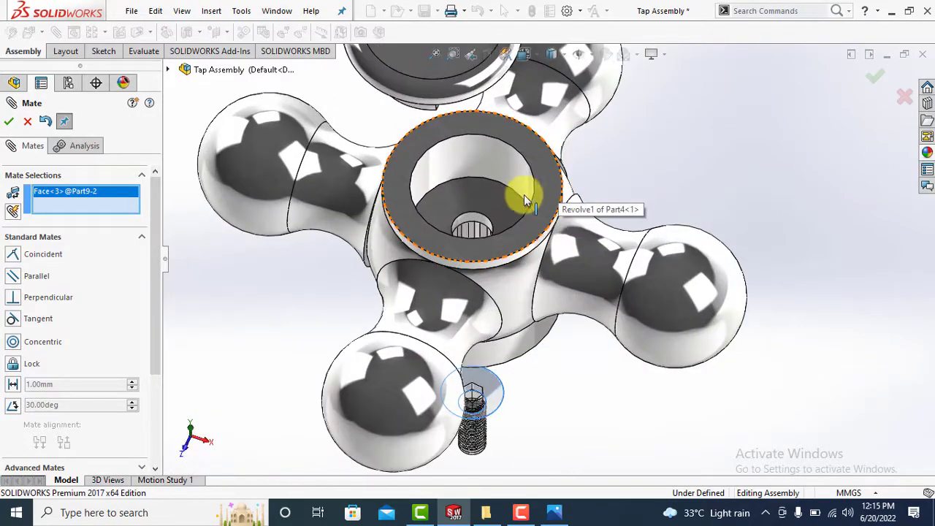
pyautogui.click(485, 219)
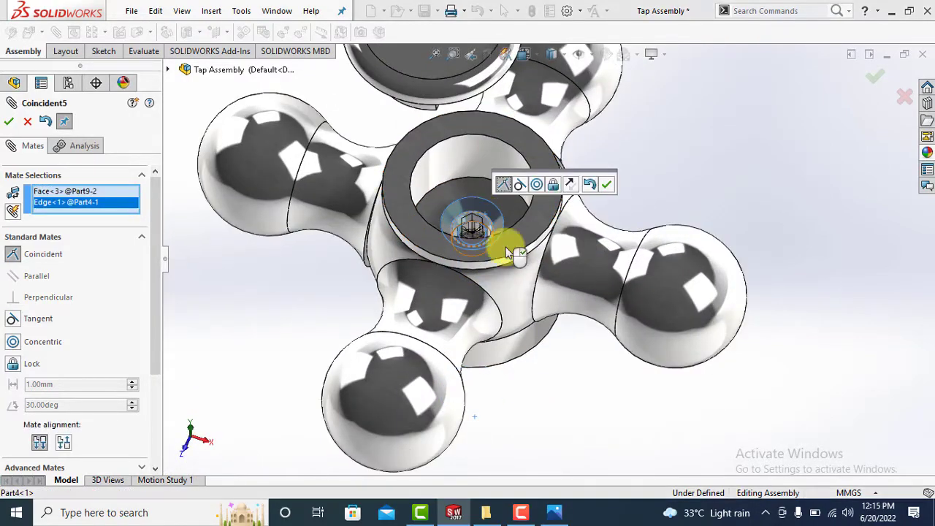
pyautogui.click(606, 184)
pyautogui.moveTo(511, 363); pyautogui.dragTo(475, 238, button='middle')
pyautogui.scroll(4, 475, 238)
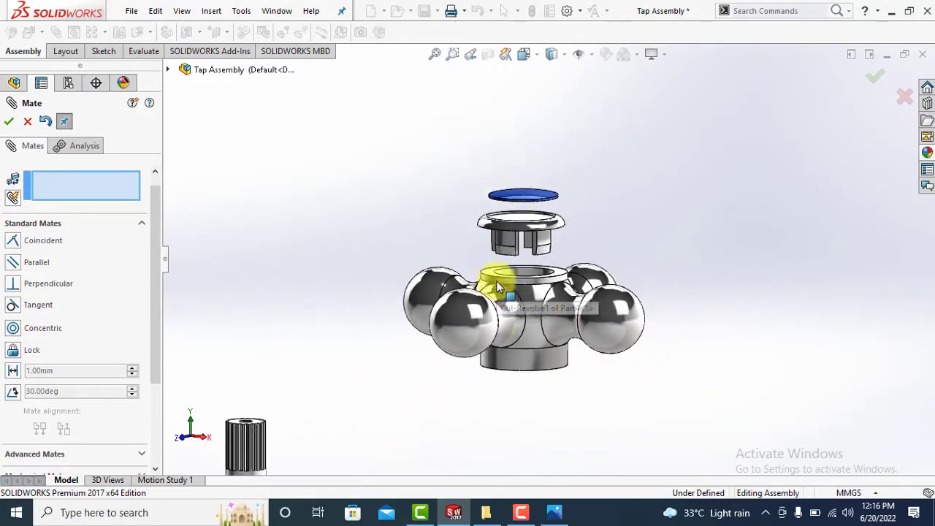
pyautogui.moveTo(496, 280); pyautogui.dragTo(563, 327, button='middle')
pyautogui.scroll(-3, 559, 182)
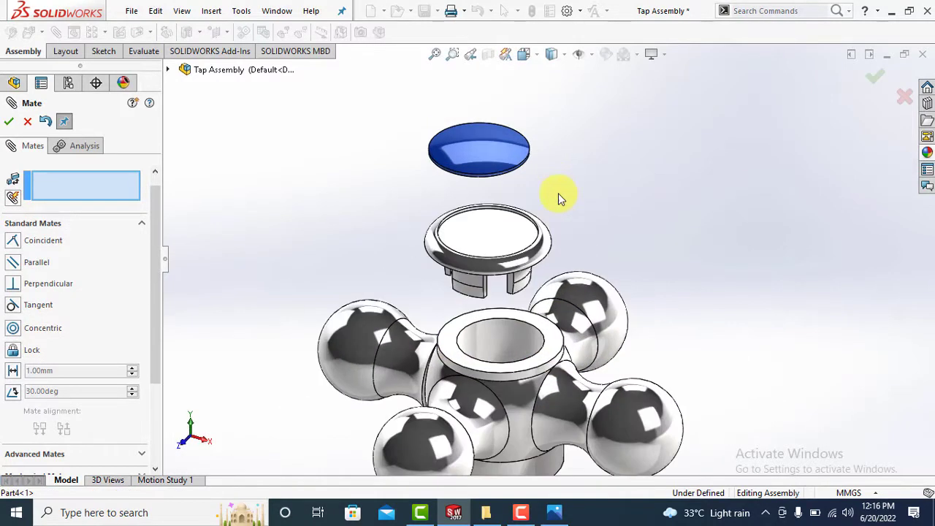
pyautogui.click(489, 242)
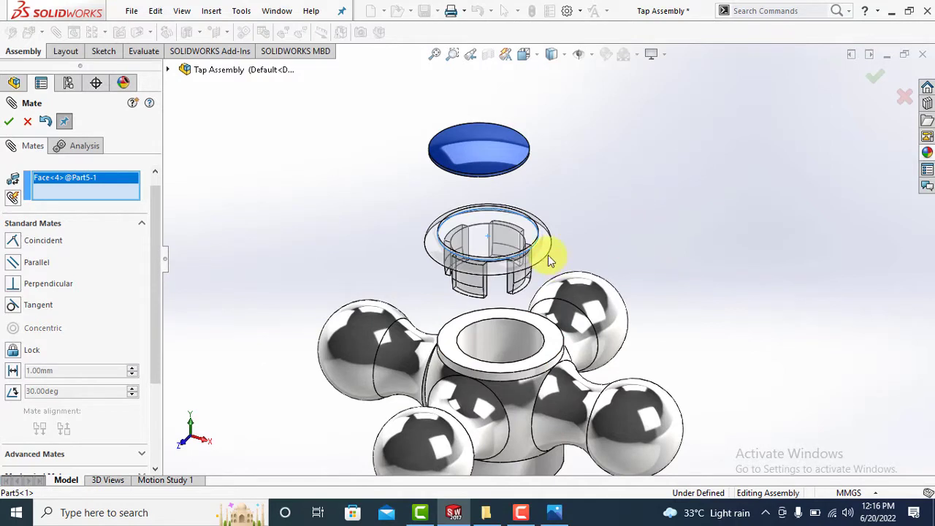
pyautogui.click(511, 341)
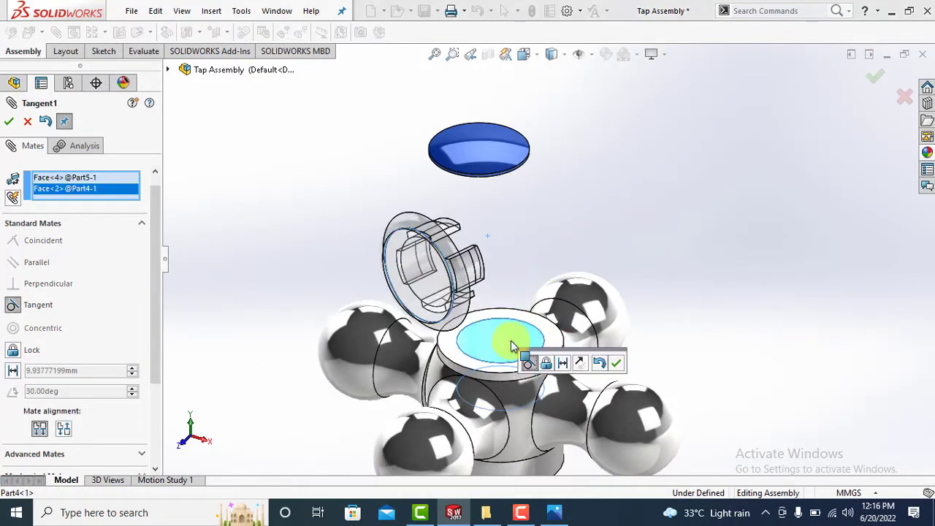
pyautogui.click(28, 124)
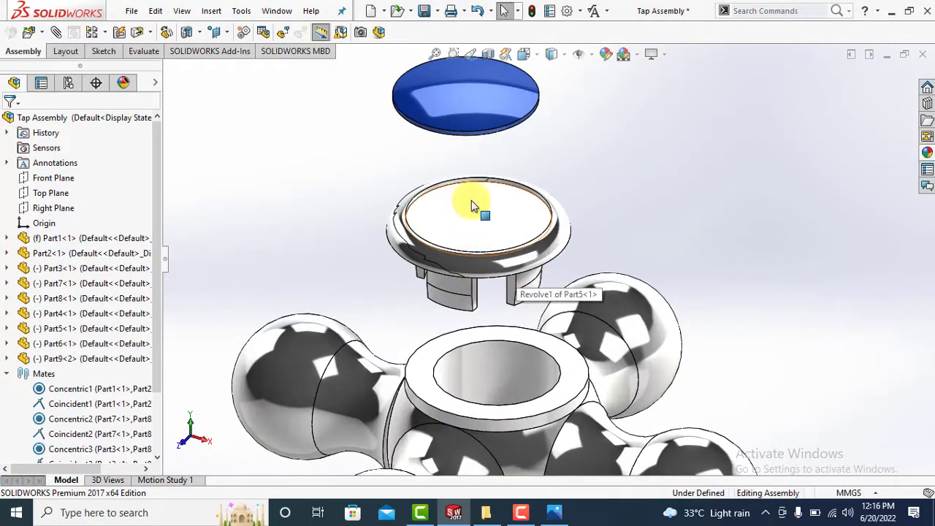
# Step: Add a concentric mate between the inner cylindrical rim face of the cap Part5 and the handle's bore
pyautogui.scroll(-5, 520, 192)
pyautogui.click(509, 194)
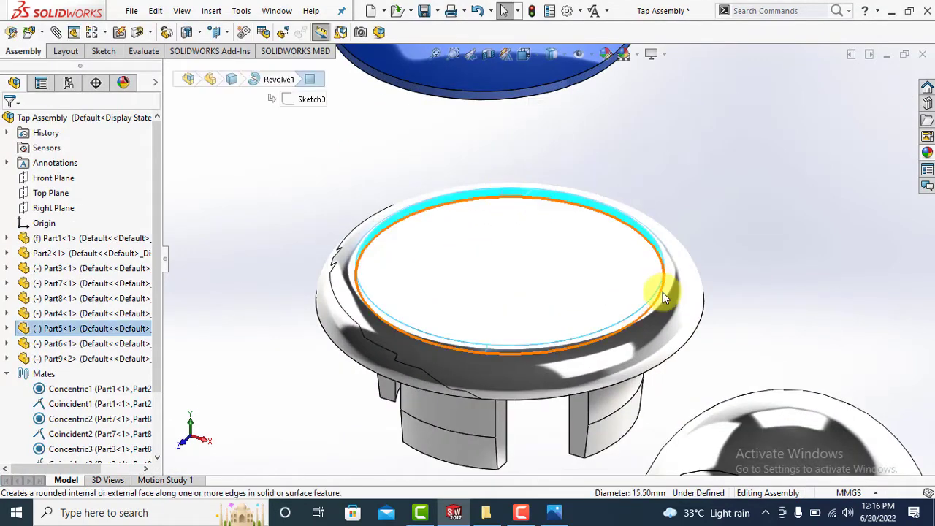
pyautogui.scroll(5, 663, 292)
pyautogui.keyDown('ctrl'); pyautogui.click(547, 407); pyautogui.keyUp('ctrl')
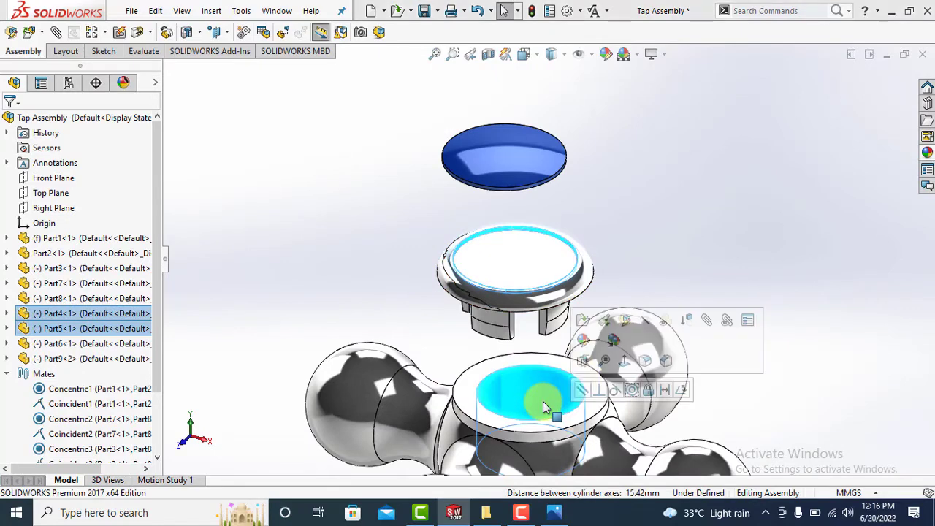
pyautogui.click(618, 390)
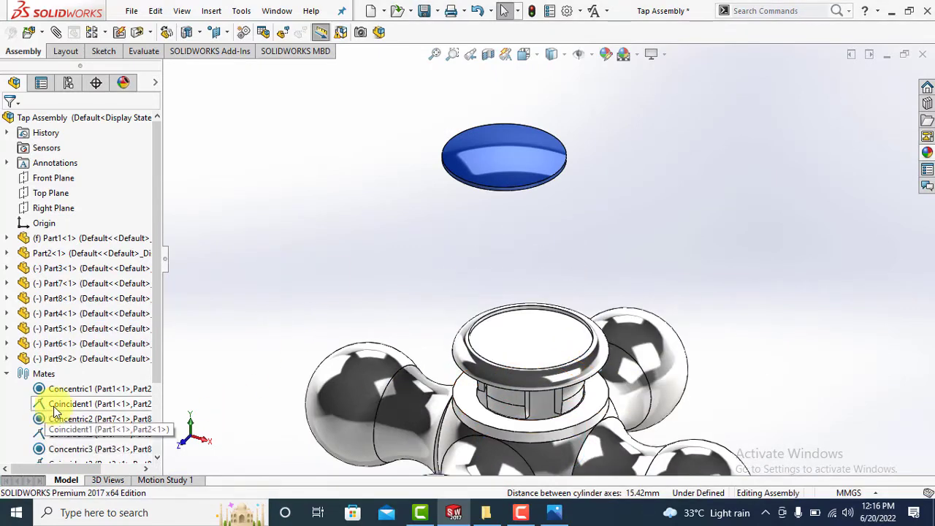
# Step: Edit the concentric mate between the handle Part4 and the cap Part5 to lock its rotation
pyautogui.scroll(-2, 51, 416)
pyautogui.click(66, 449)
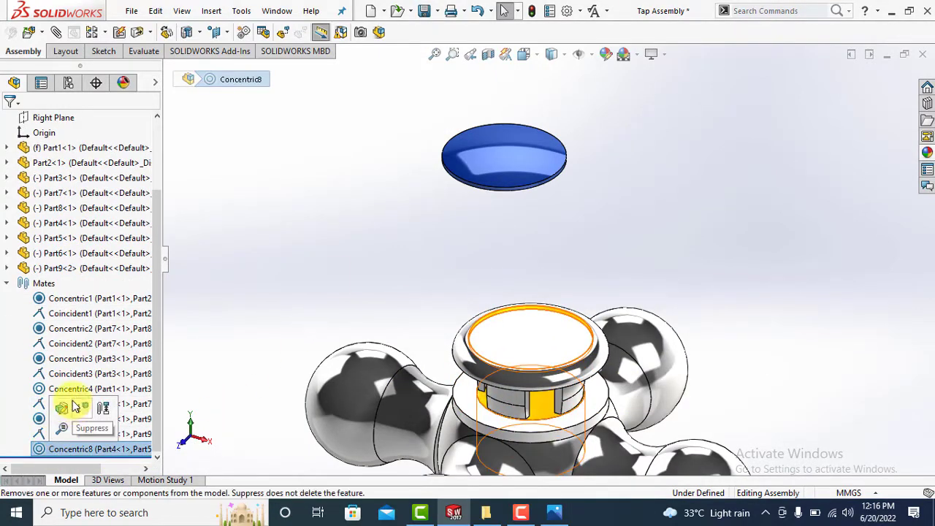
pyautogui.click(55, 306)
pyautogui.click(9, 122)
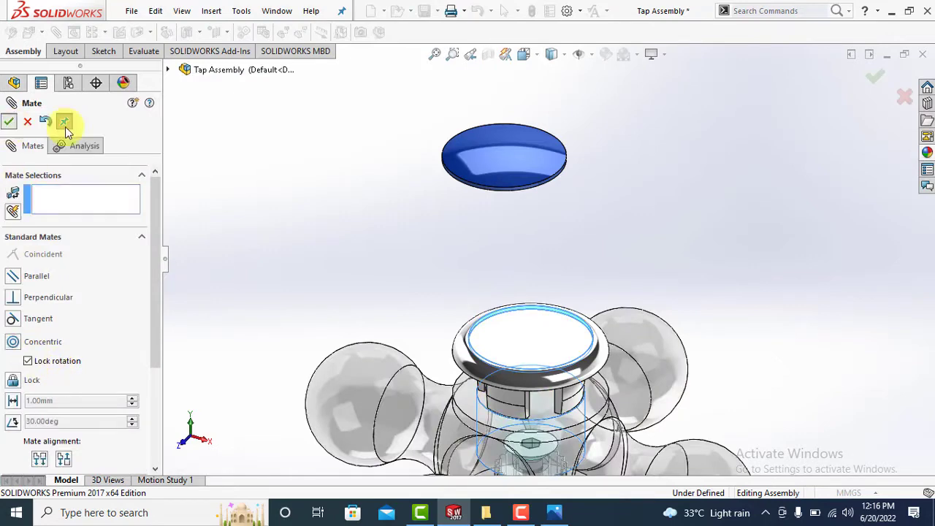
pyautogui.scroll(4, 531, 204)
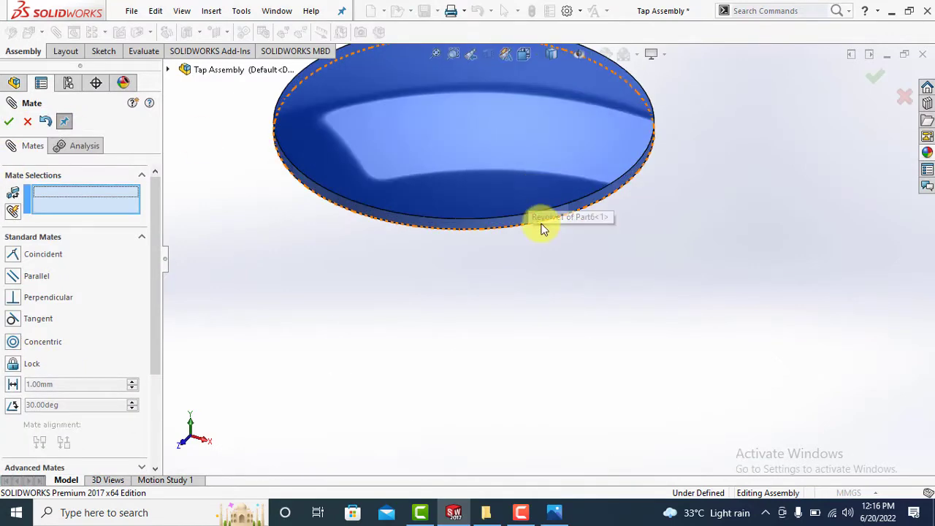
pyautogui.click(534, 227)
pyautogui.scroll(-5, 590, 246)
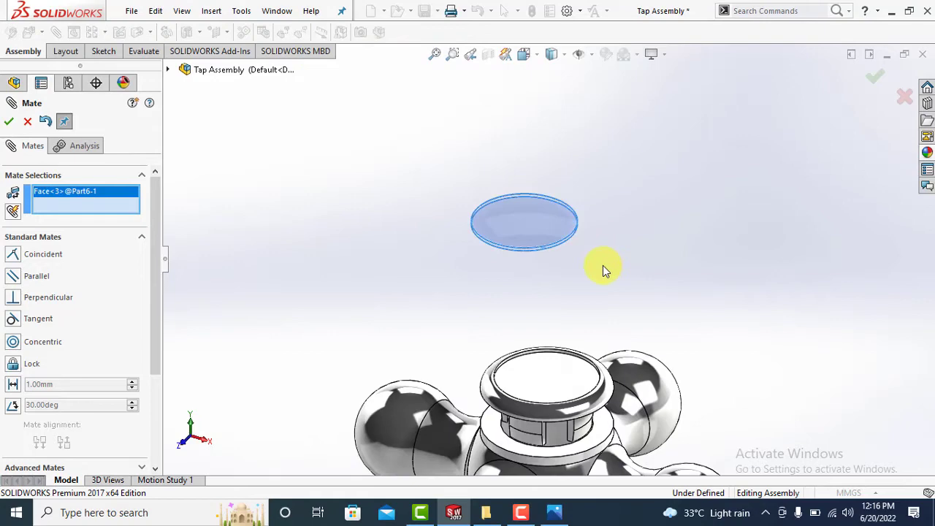
pyautogui.press('Escape')
pyautogui.scroll(-2, 575, 402)
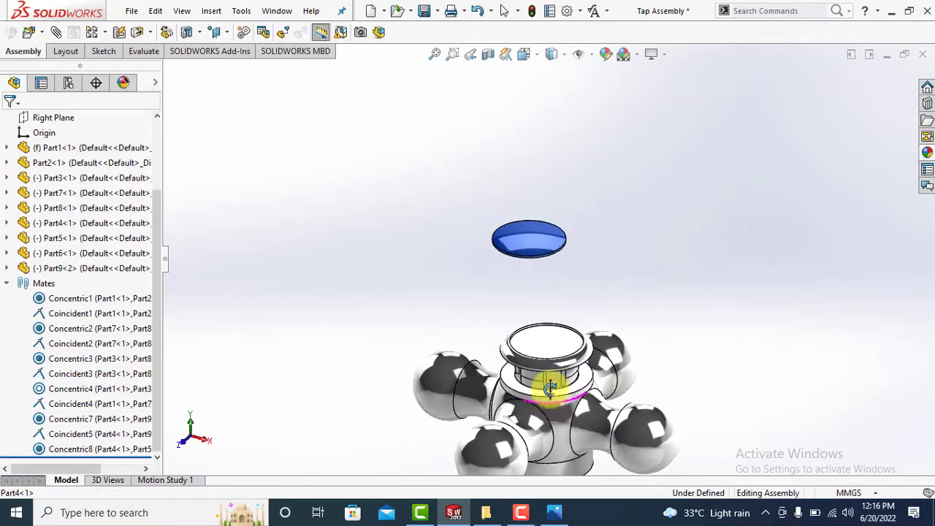
# Step: Add a coincident mate between the flat ring face of the cap Part5 and the flat upper ring face of the handle Part4
pyautogui.moveTo(551, 388); pyautogui.dragTo(554, 332, button='middle')
pyautogui.scroll(-4, 575, 402)
pyautogui.click(575, 354)
pyautogui.click(553, 379)
pyautogui.click(618, 150)
pyautogui.click(567, 211)
pyautogui.keyDown('ctrl'); pyautogui.click(555, 330); pyautogui.keyUp('ctrl')
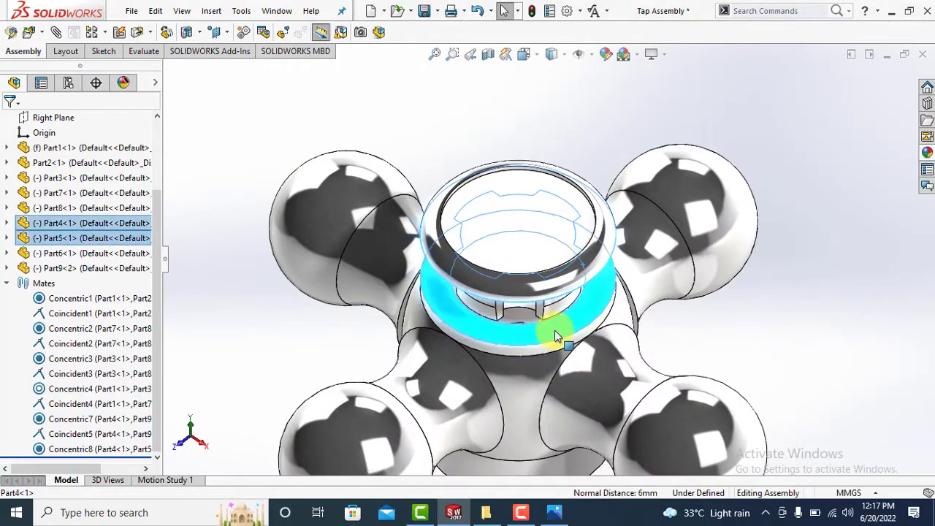
pyautogui.click(648, 319)
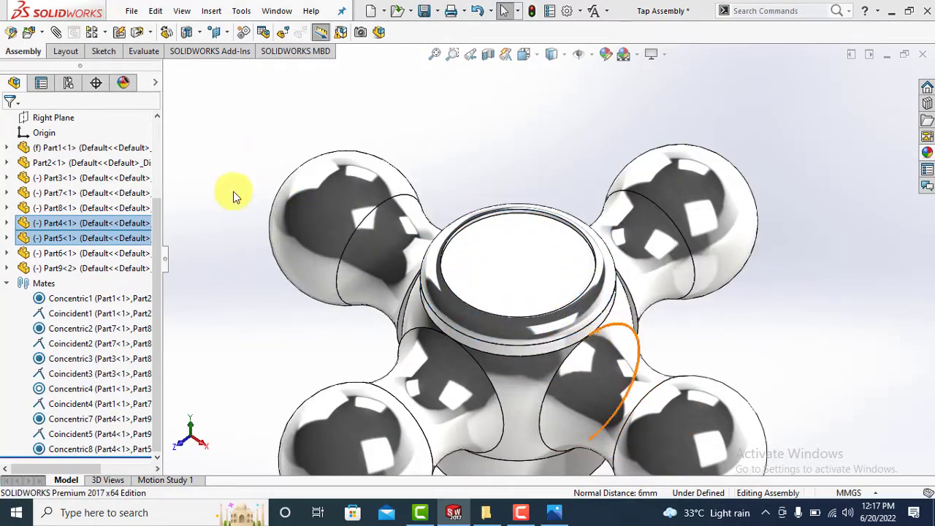
# Step: Add a concentric mate between the outer rim face of the blue disc Part6 and the inner cylindrical recess wall of the cap Part5
pyautogui.press('m')
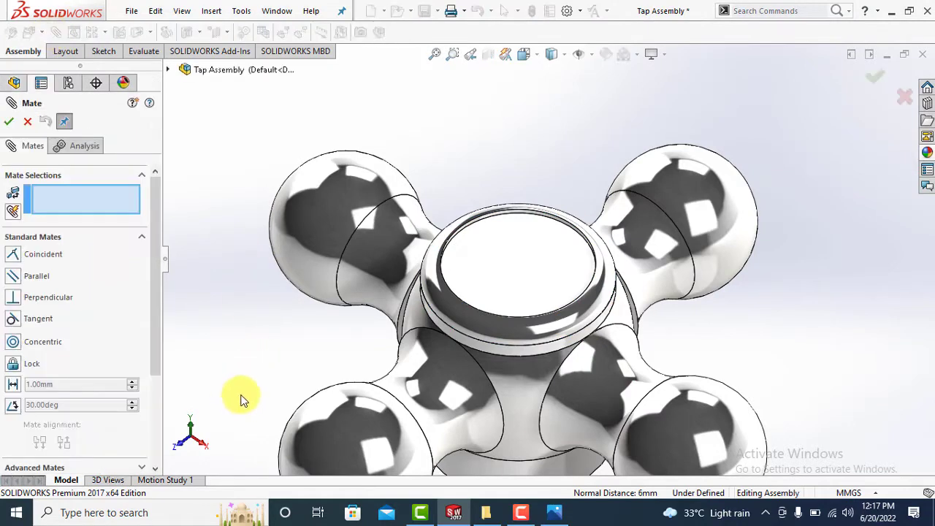
pyautogui.scroll(5, 612, 155)
pyautogui.scroll(-5, 571, 165)
pyautogui.scroll(-3, 571, 164)
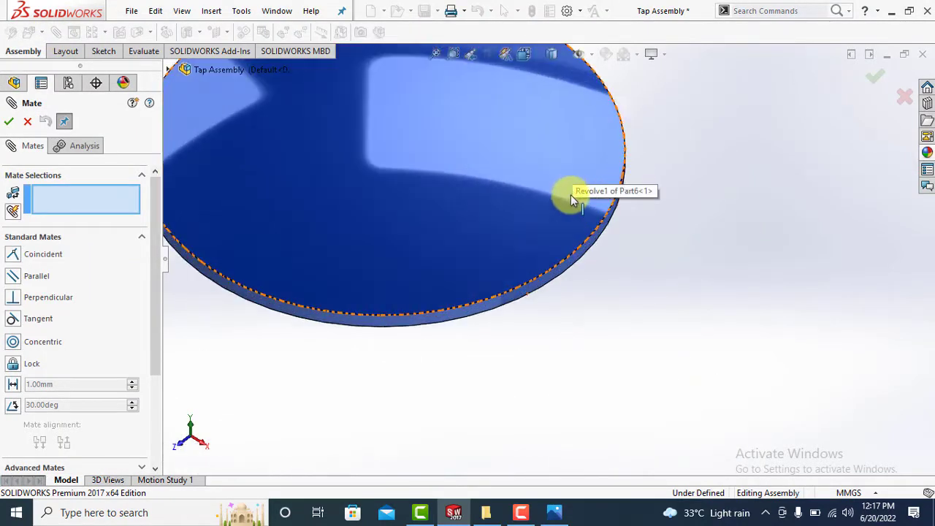
pyautogui.click(574, 271)
pyautogui.scroll(5, 590, 319)
pyautogui.scroll(-4, 478, 392)
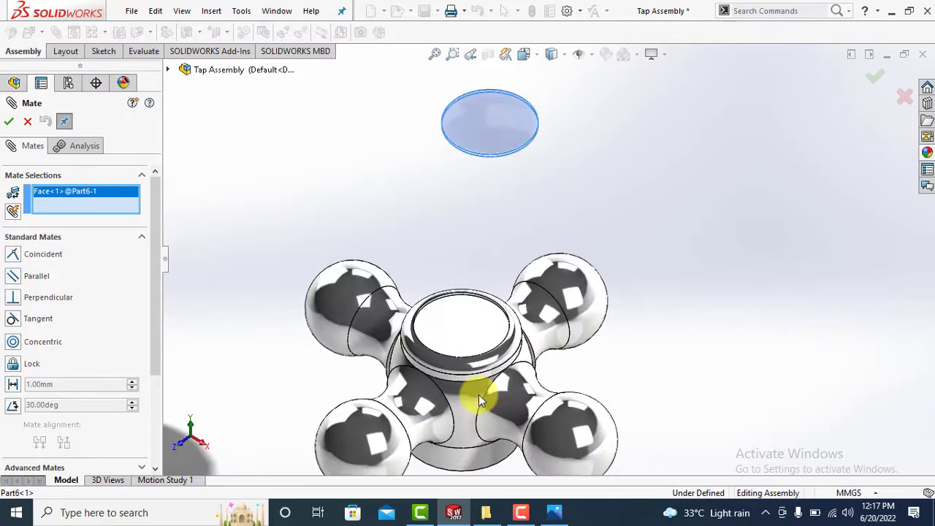
pyautogui.scroll(-4, 553, 157)
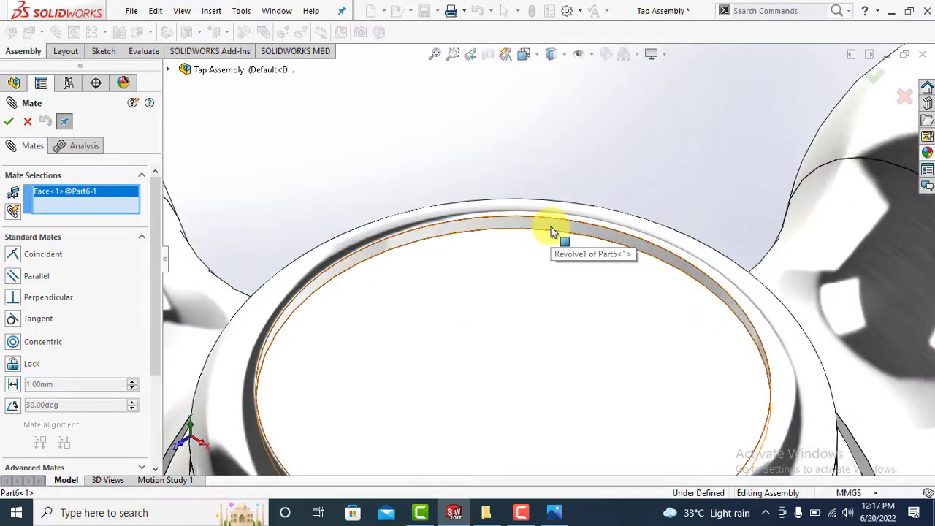
pyautogui.click(551, 231)
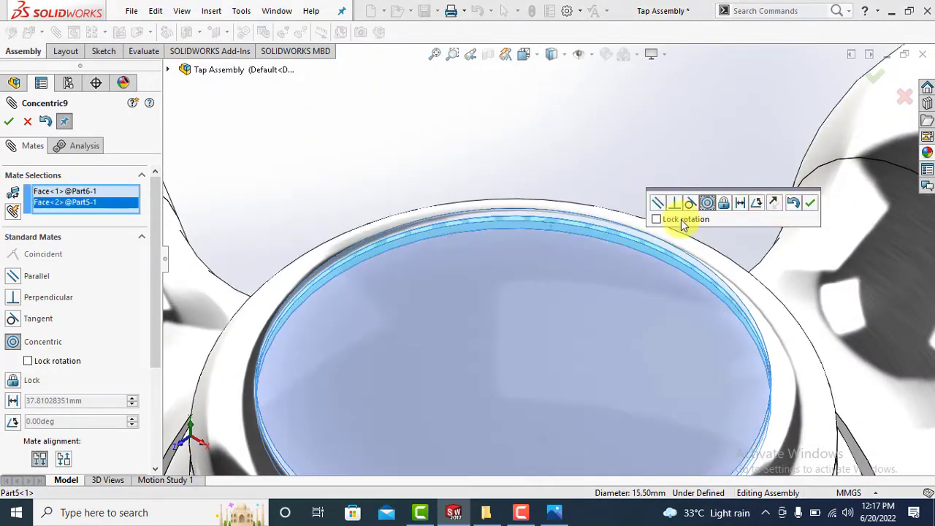
pyautogui.click(810, 203)
# Step: Add a coincident mate between the flat underside of the blue disc Part6 and the recess floor of the cap Part5
pyautogui.scroll(5, 575, 241)
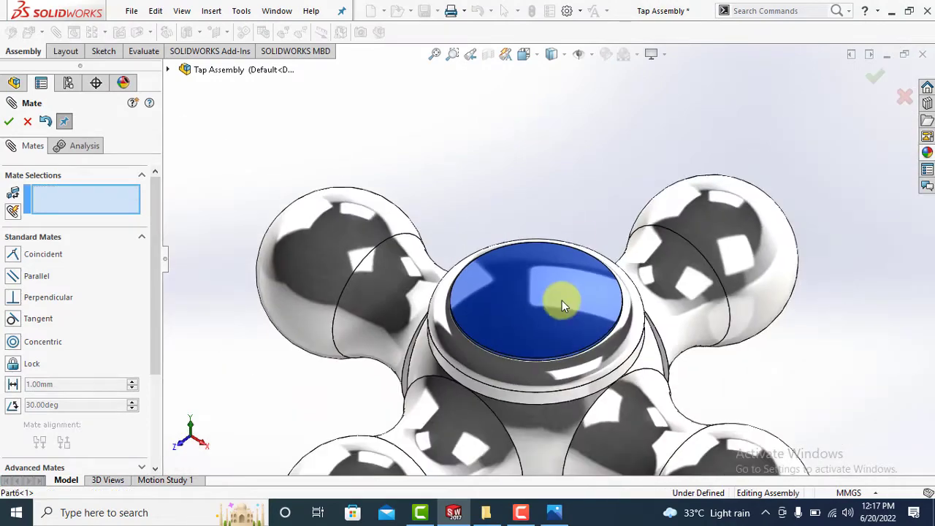
pyautogui.moveTo(562, 300); pyautogui.dragTo(568, 161, button='middle')
pyautogui.click(563, 163)
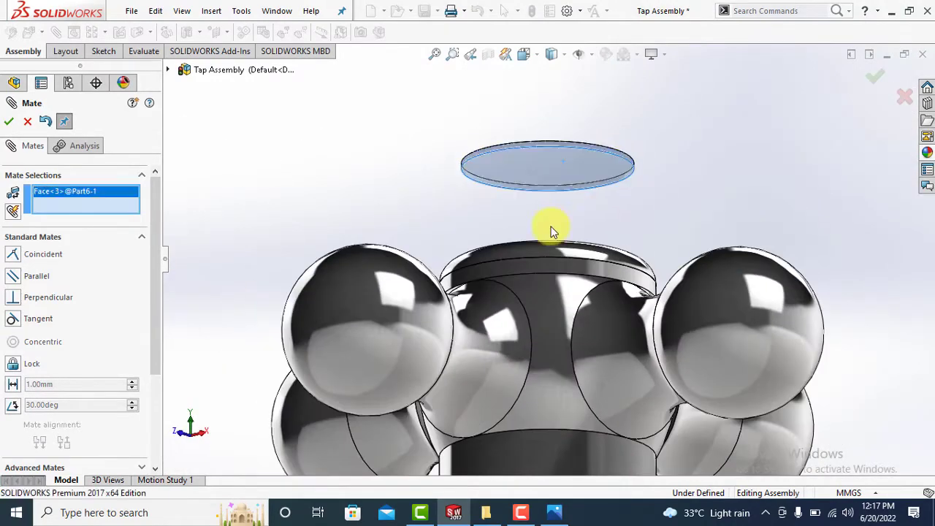
pyautogui.moveTo(552, 231); pyautogui.dragTo(552, 333, button='middle')
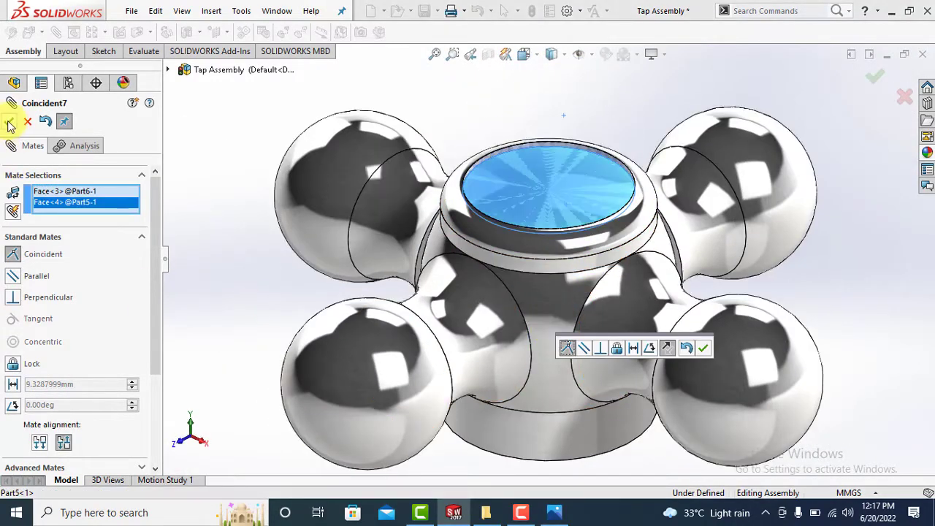
pyautogui.click(9, 122)
# Step: Add a concentric mate with locked rotation between the handle Part4's lower cylindrical face and the smooth cylindrical shank of the spindle Part3
pyautogui.scroll(7, 202, 329)
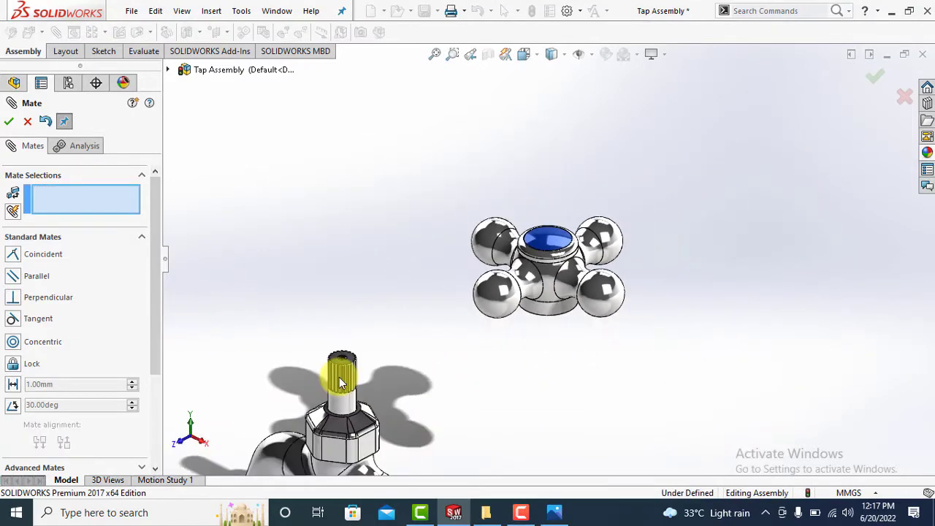
pyautogui.moveTo(340, 380); pyautogui.dragTo(336, 331, button='middle')
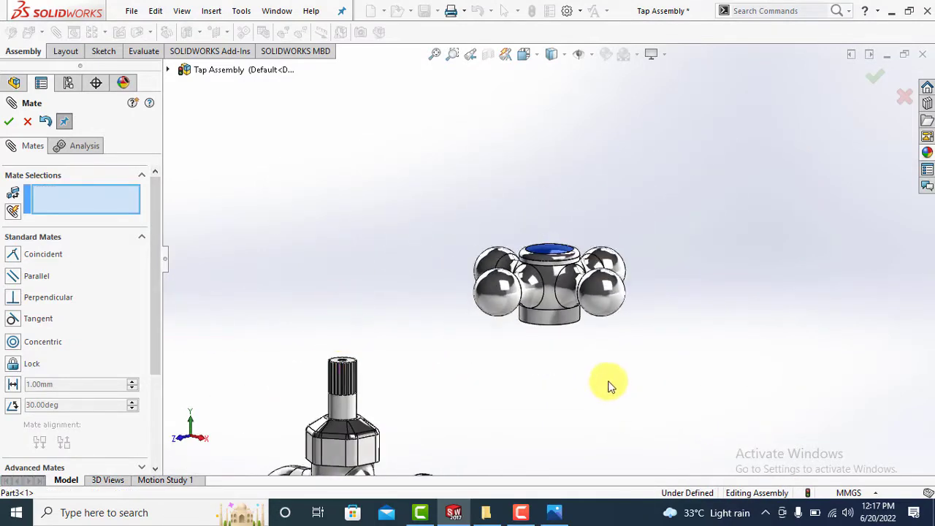
pyautogui.scroll(-1, 568, 360)
pyautogui.click(555, 306)
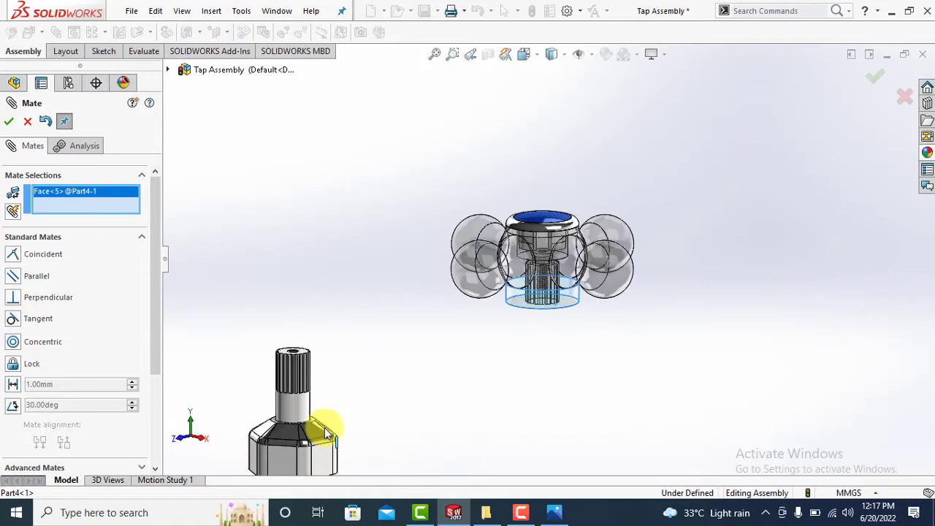
pyautogui.click(285, 412)
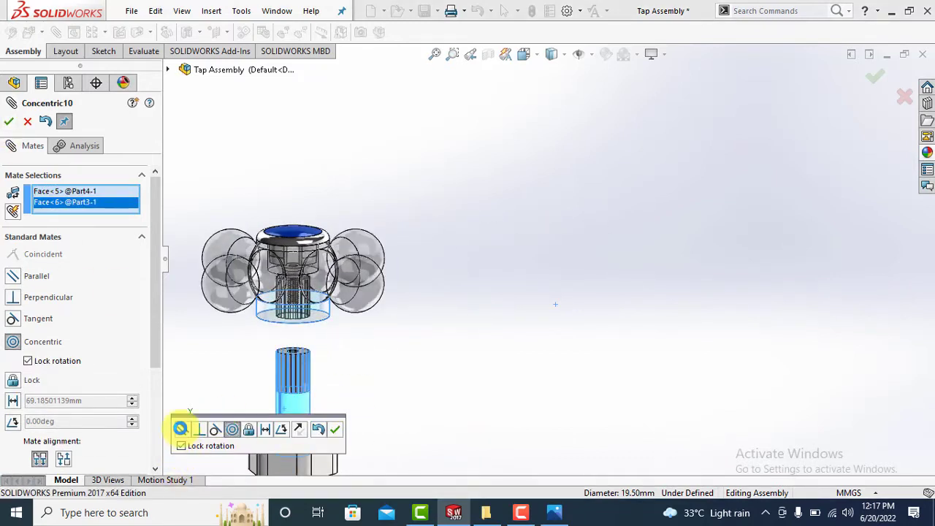
pyautogui.click(334, 430)
# Step: Add a coincident mate between the flat inner face at the end of the handle Part4's splined socket and the spindle Part3's top face
pyautogui.moveTo(292, 344); pyautogui.dragTo(532, 341, button='middle')
pyautogui.scroll(-5, 367, 333)
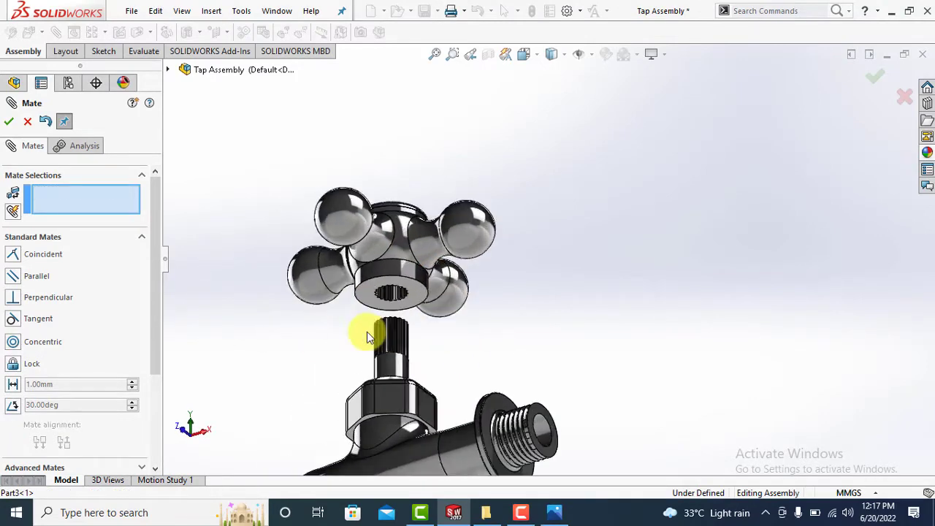
pyautogui.moveTo(438, 313); pyautogui.dragTo(438, 228, button='middle')
pyautogui.click(412, 291)
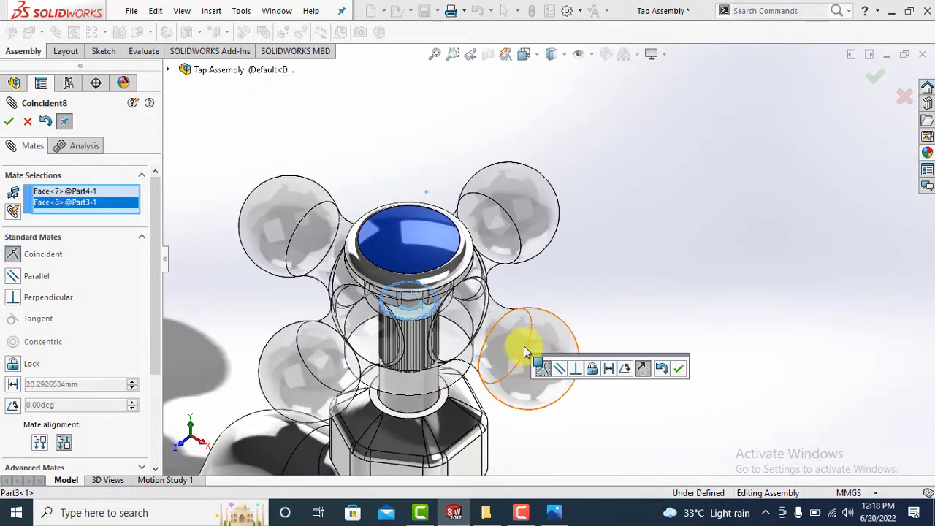
pyautogui.click(11, 125)
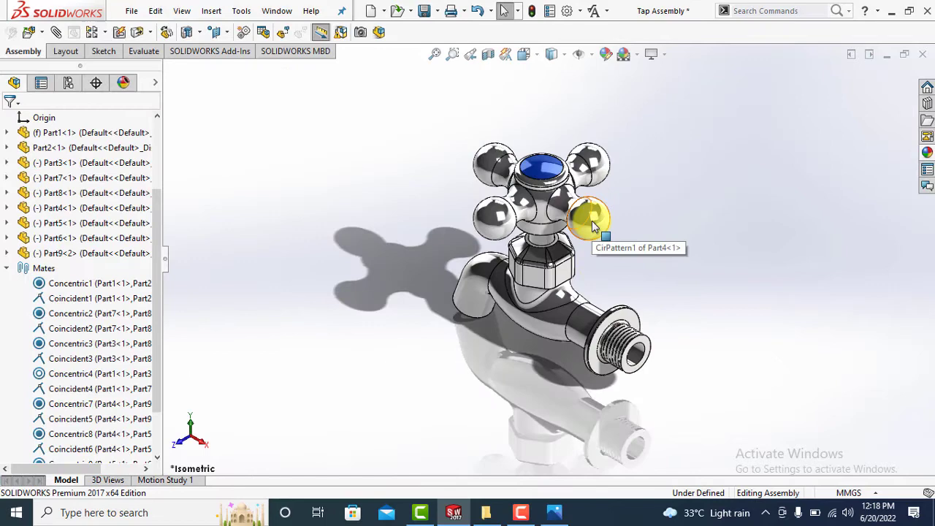
# Step: Turn the mated handle slightly about the spindle axis to test its rotation
pyautogui.moveTo(591, 221); pyautogui.dragTo(638, 254)
pyautogui.click(638, 253)
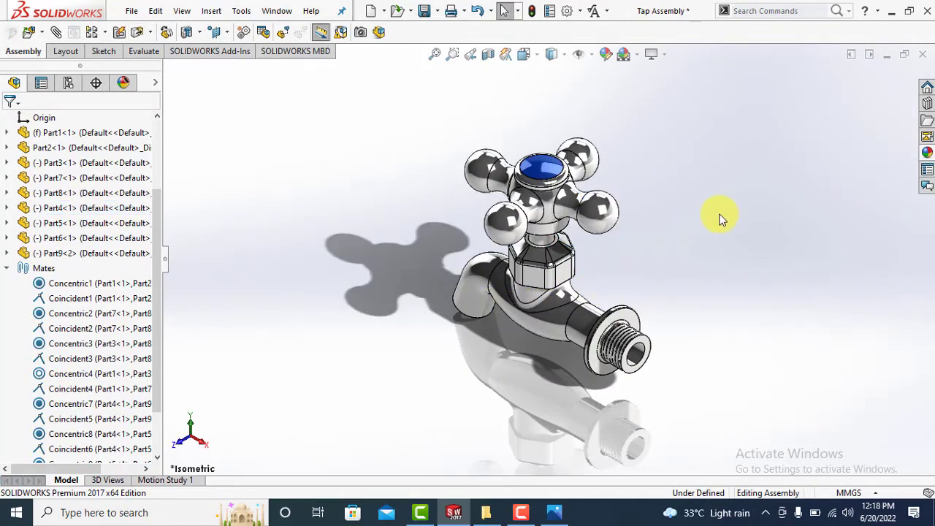